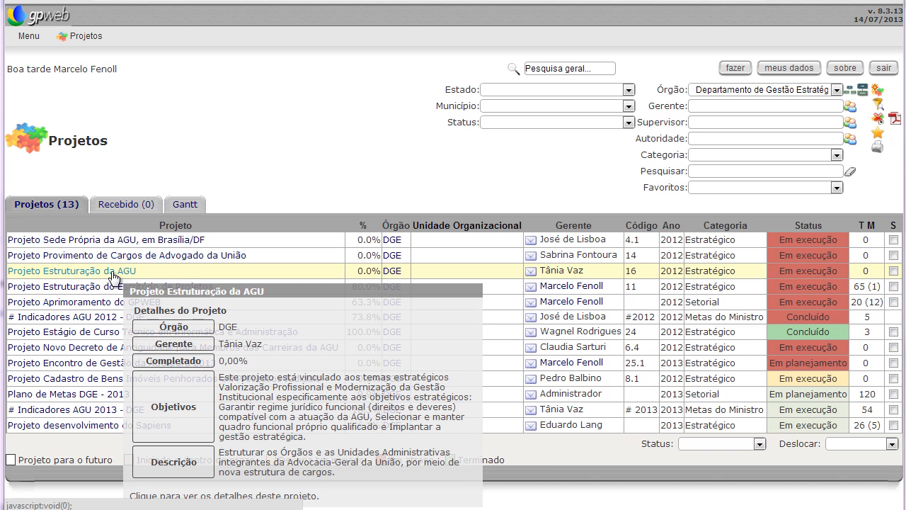
Step: Open Projeto Estruturação da AGU and display its work breakdown structure (EAP)
{"action": "left_click", "coordinate": [113, 272]}
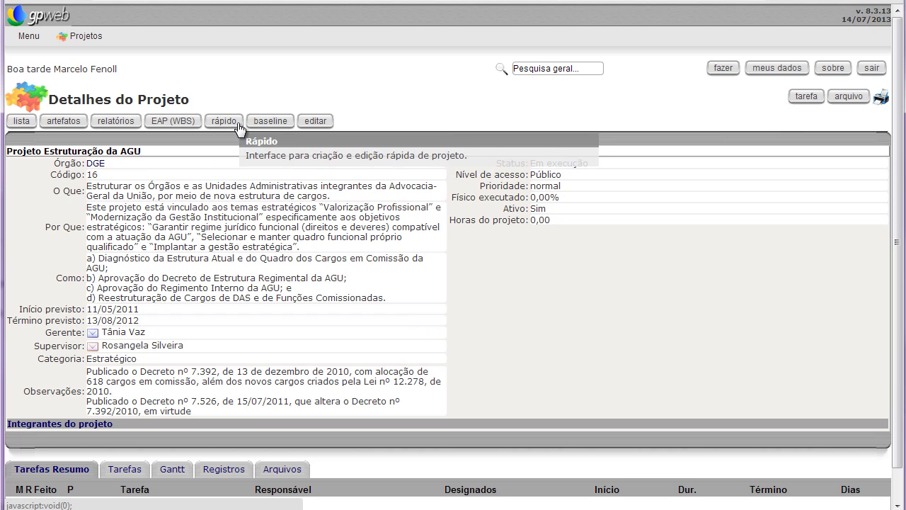
{"action": "left_click_drag", "start_coordinate": [894, 153], "coordinate": [897, 214]}
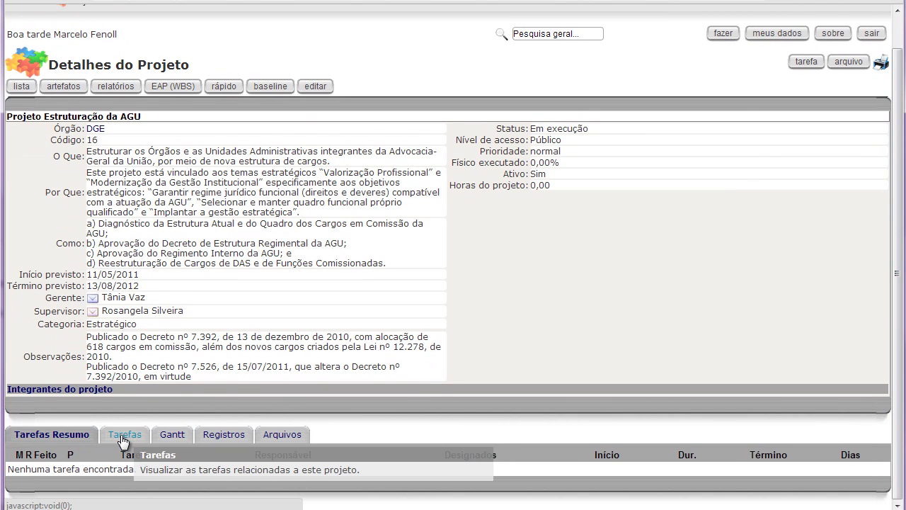
{"action": "left_click_drag", "start_coordinate": [898, 192], "coordinate": [896, 147]}
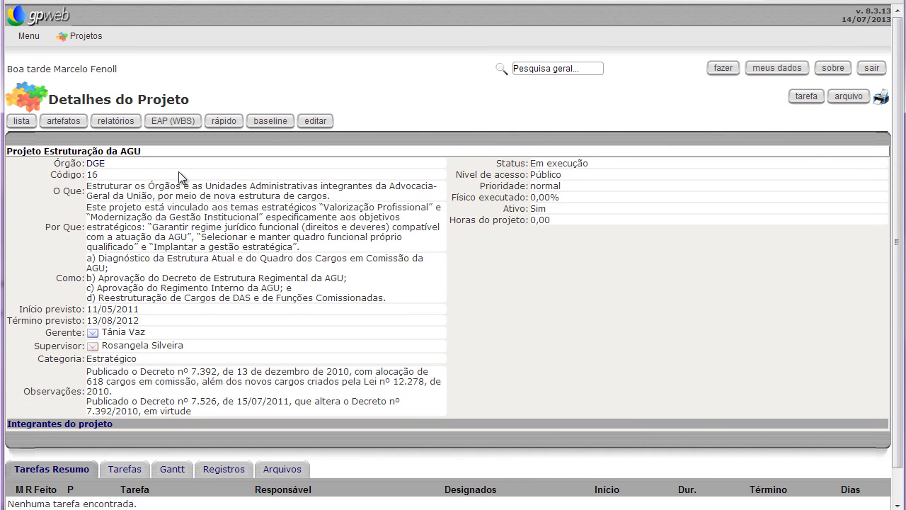
{"action": "left_click", "coordinate": [163, 124]}
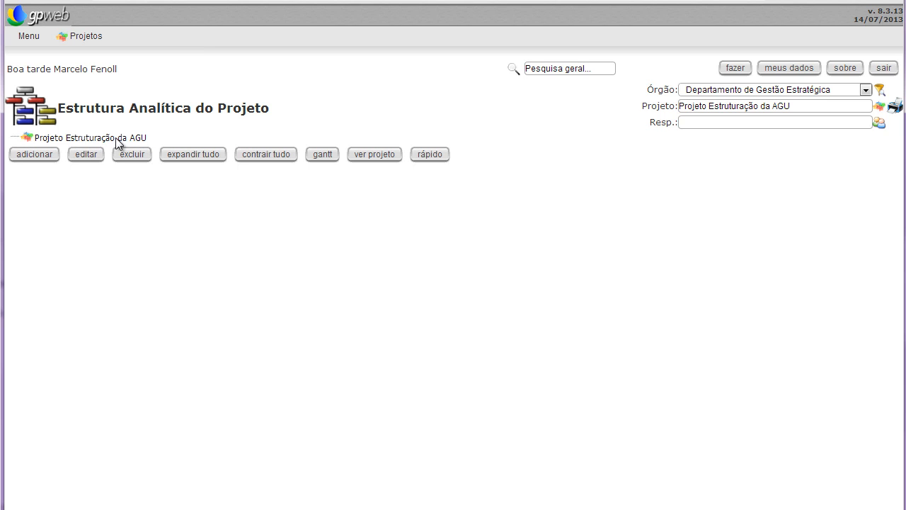
Step: Add a task named "Fase 1 - Orçamento" directly under Projeto Estruturação da AGU
{"action": "left_click", "coordinate": [78, 139]}
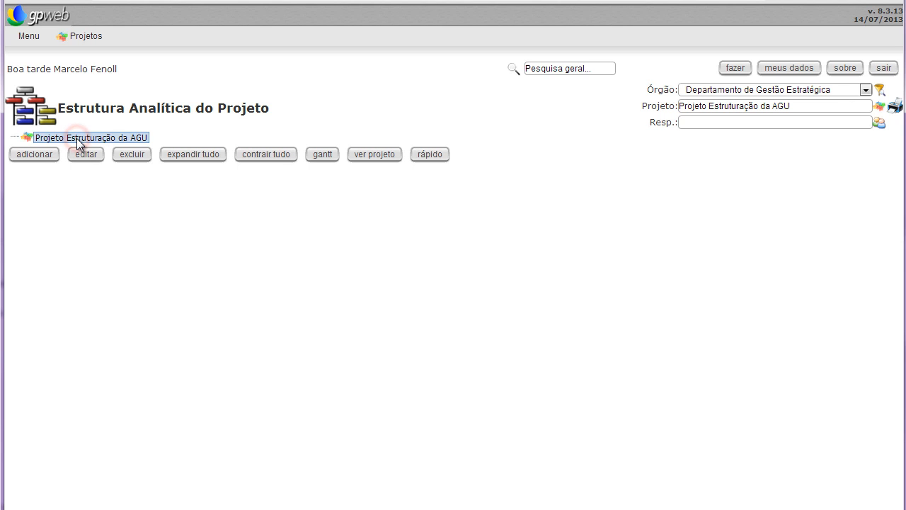
{"action": "left_click", "coordinate": [37, 154]}
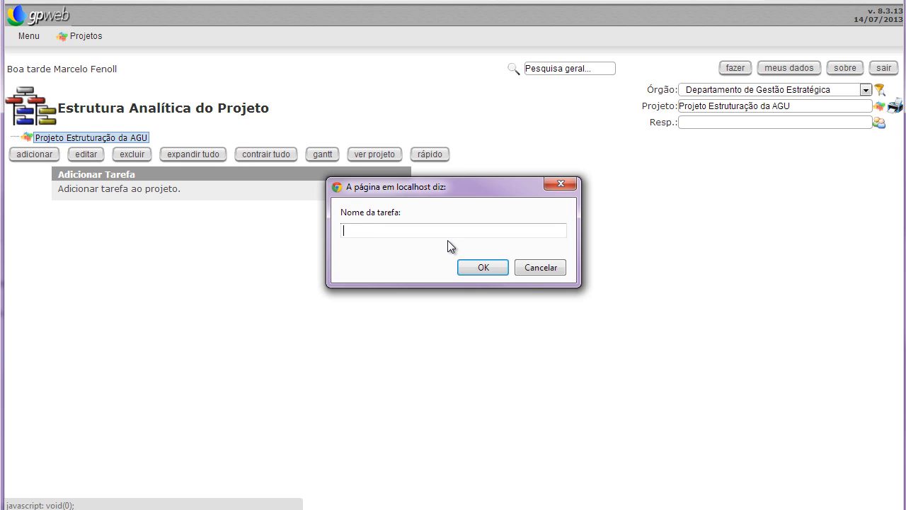
{"action": "type", "text": "Fase 1 - Oréc"}
{"action": "key", "text": "BackSpace"}
{"action": "key", "text": "BackSpace"}
{"action": "type", "text": "çamento"}
{"action": "key", "text": "Return"}
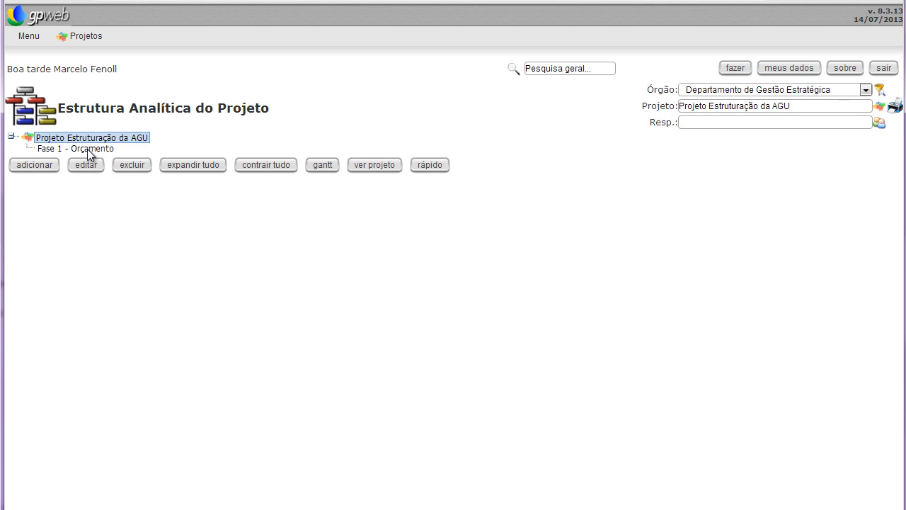
Step: Rename the first phase in the project tree as "Fase 1 - Orçamentos"
{"action": "left_click", "coordinate": [89, 150]}
{"action": "left_click", "coordinate": [88, 150]}
{"action": "left_click", "coordinate": [114, 149]}
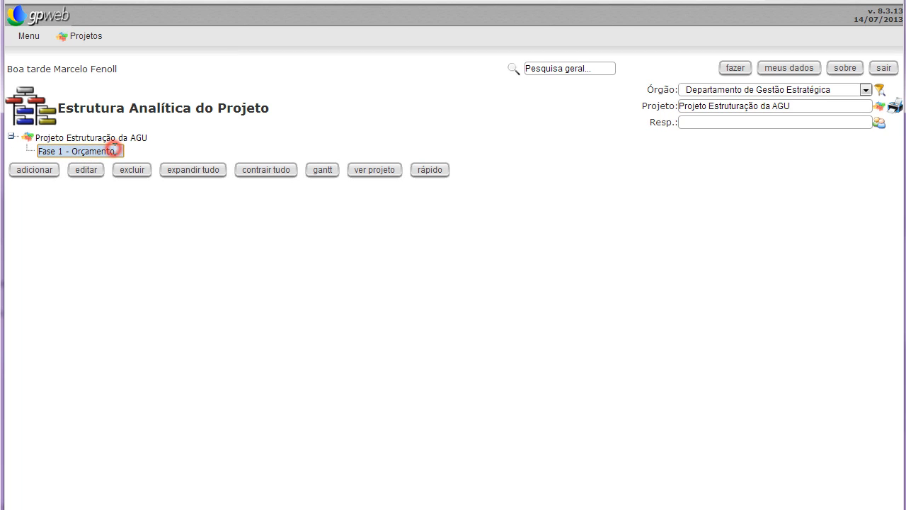
{"action": "type", "text": "s"}
{"action": "key", "text": "Return"}
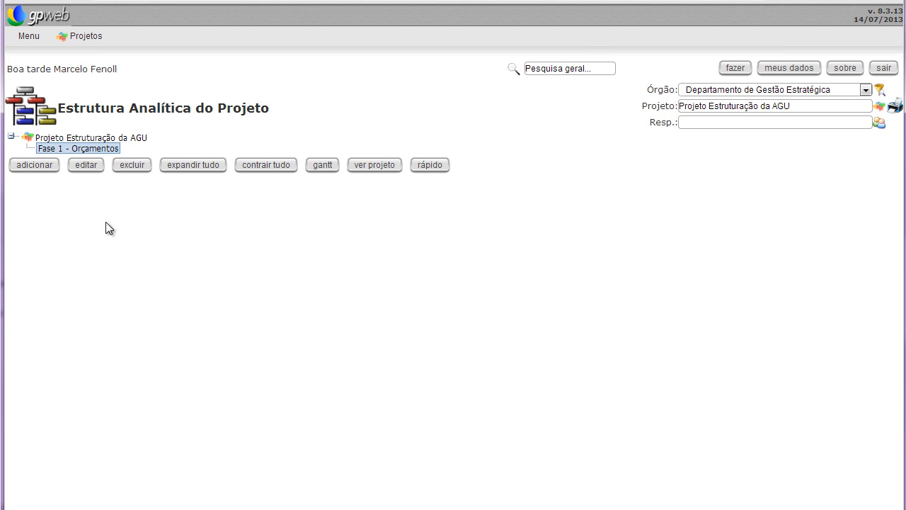
Step: Add the tasks "Fase 2 - Contratos" and "Fase 3 - Execução Contratual" directly under Projeto Estruturação da AGU
{"action": "left_click", "coordinate": [76, 138]}
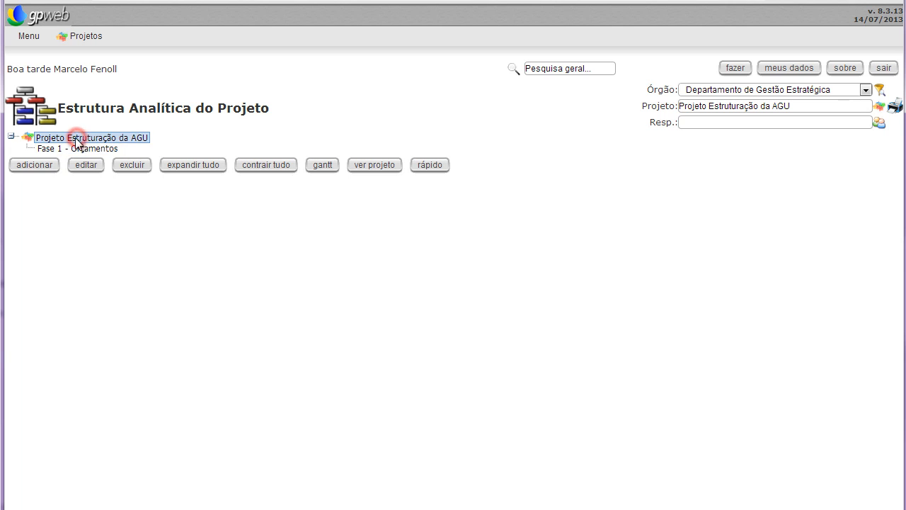
{"action": "left_click", "coordinate": [35, 165]}
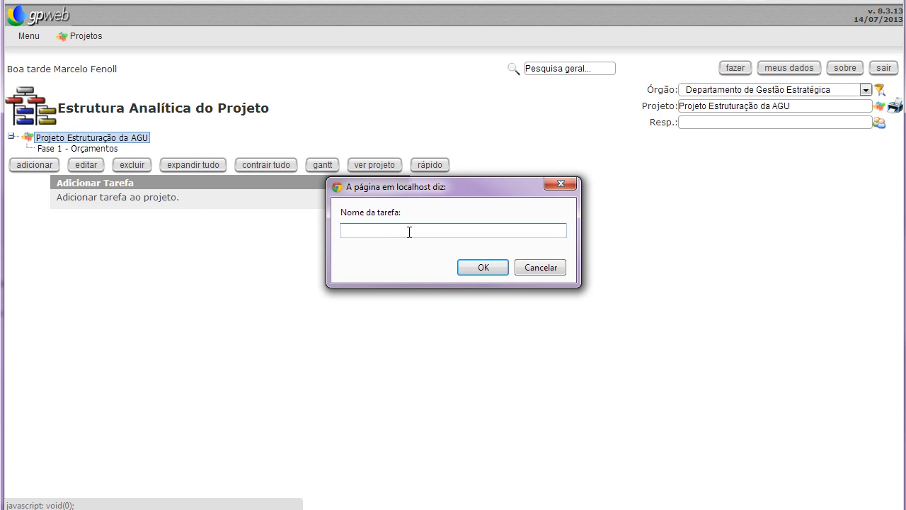
{"action": "type", "text": "Fase 2 - Contratos"}
{"action": "key", "text": "Return"}
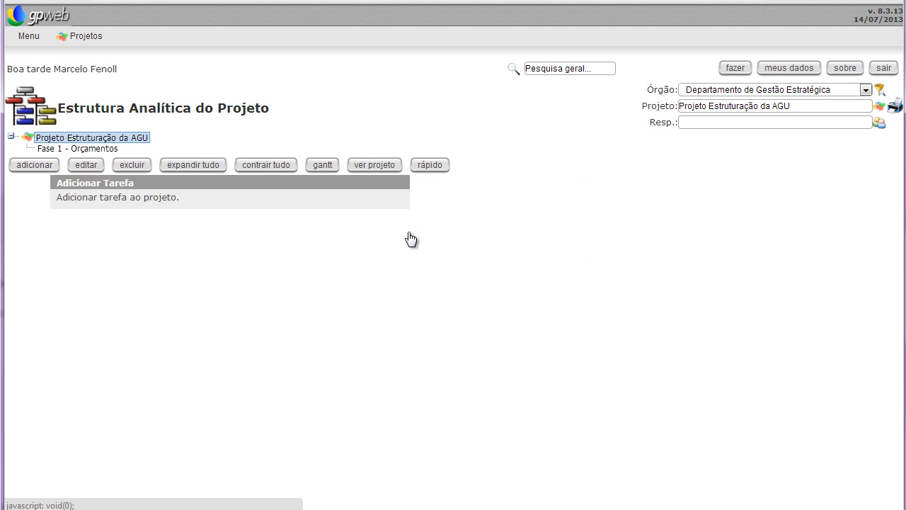
{"action": "left_click", "coordinate": [48, 176]}
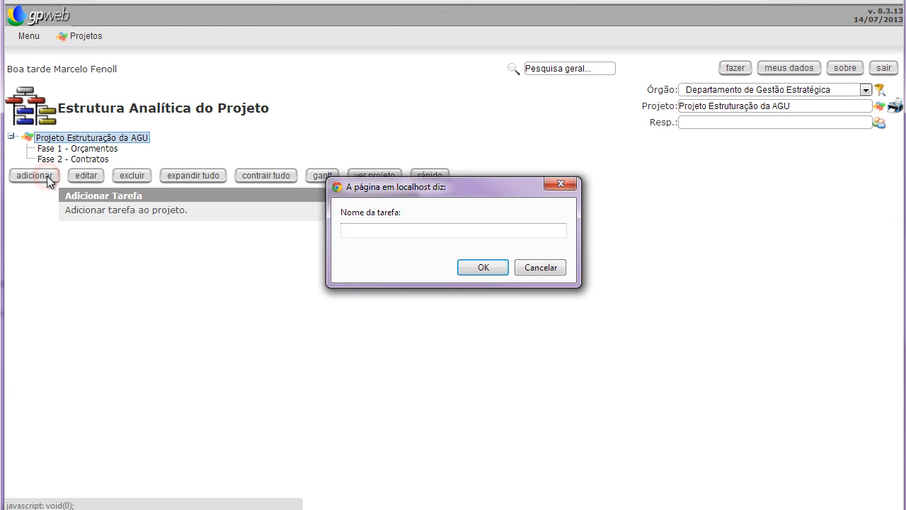
{"action": "type", "text": "Fase 3 - Execução Contratual"}
{"action": "key", "text": "Return"}
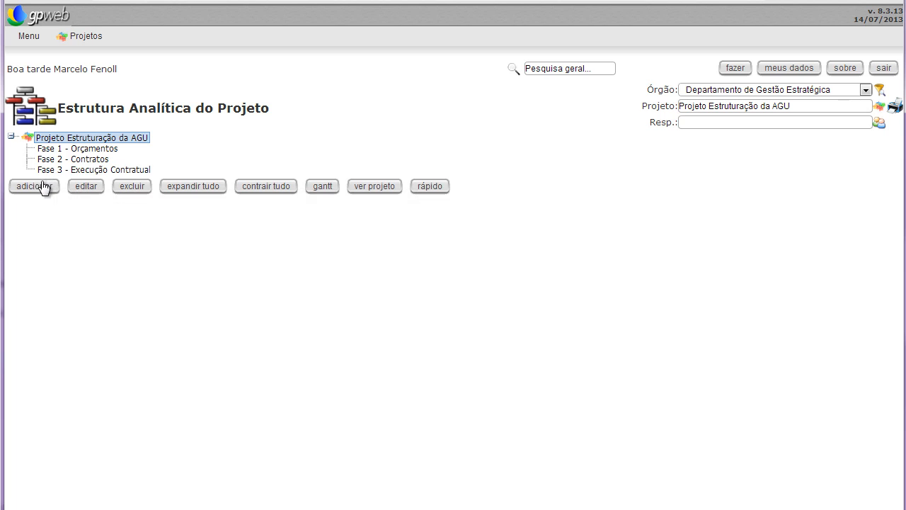
Step: Add a task named "Fase 4 - Encerramento" directly under Projeto Estruturação da AGU
{"action": "left_click", "coordinate": [41, 186]}
{"action": "type", "text": "Fase"}
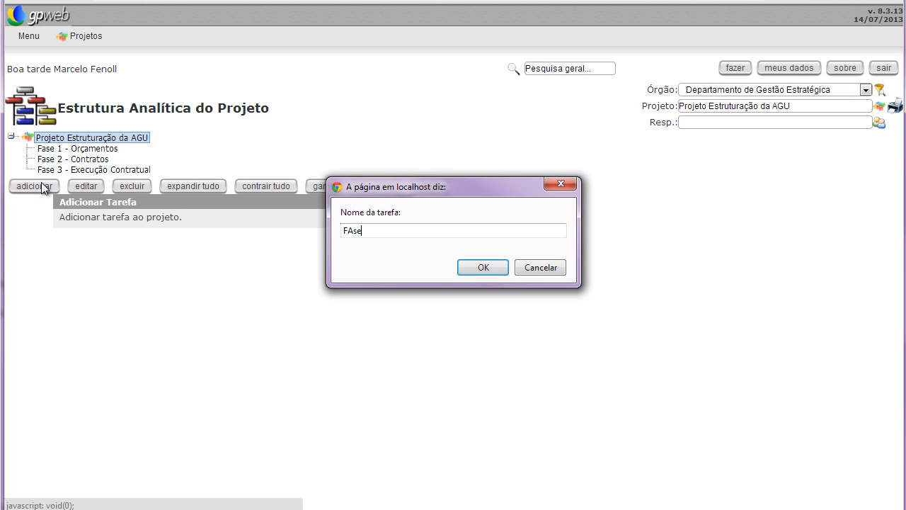
{"action": "key", "text": "BackSpace"}
{"action": "key", "text": "BackSpace"}
{"action": "type", "text": "se 4 - Encerramento"}
{"action": "key", "text": "Return"}
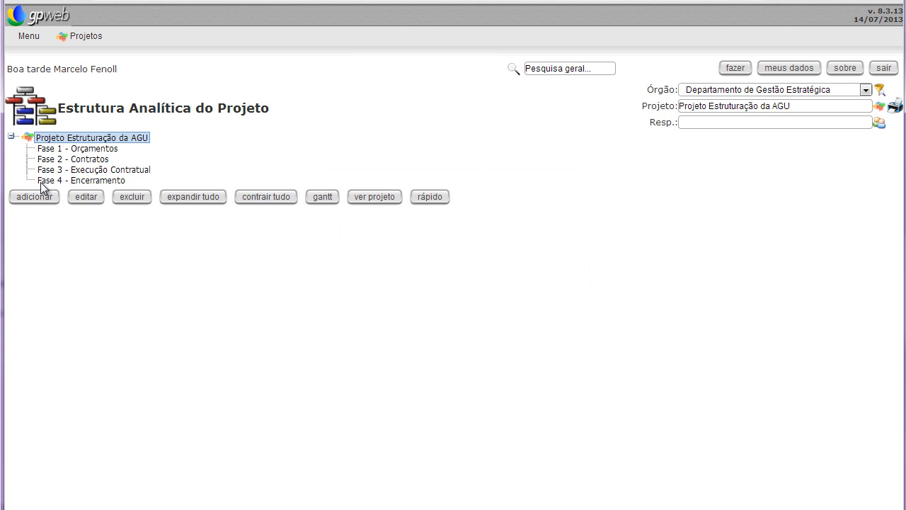
Step: Add the subtask "Pesquisar fornecedores em Brasília" under Fase 1 - Orçamentos
{"action": "left_click", "coordinate": [85, 150]}
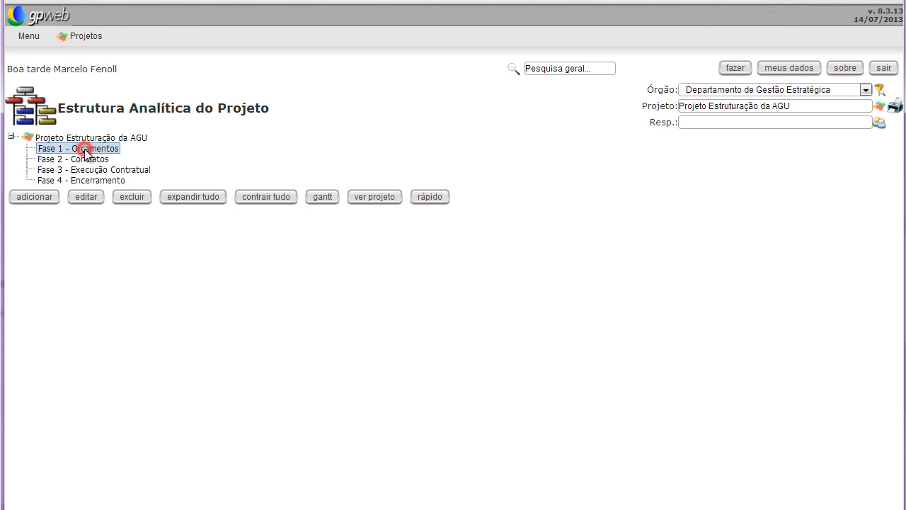
{"action": "left_click", "coordinate": [44, 200]}
{"action": "type", "text": "Pesq"}
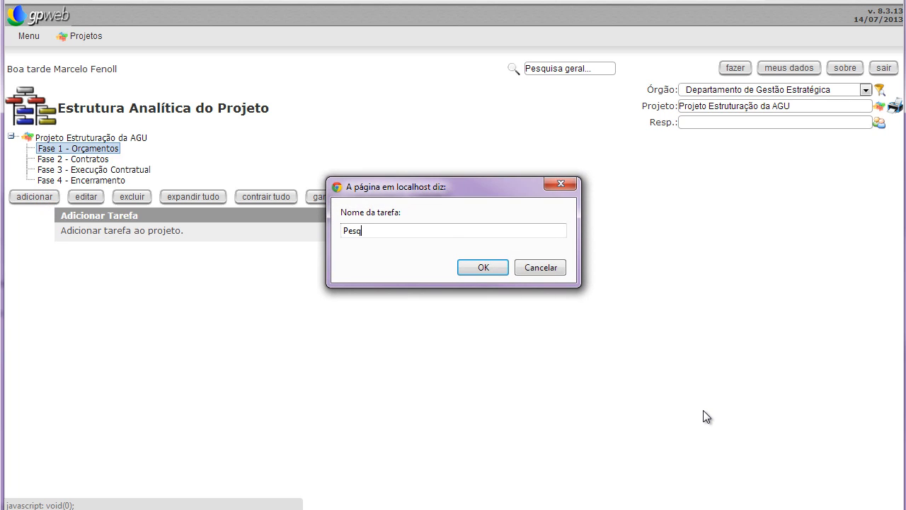
{"action": "type", "text": "uisar fornecedores em Brasília"}
{"action": "key", "text": "Return"}
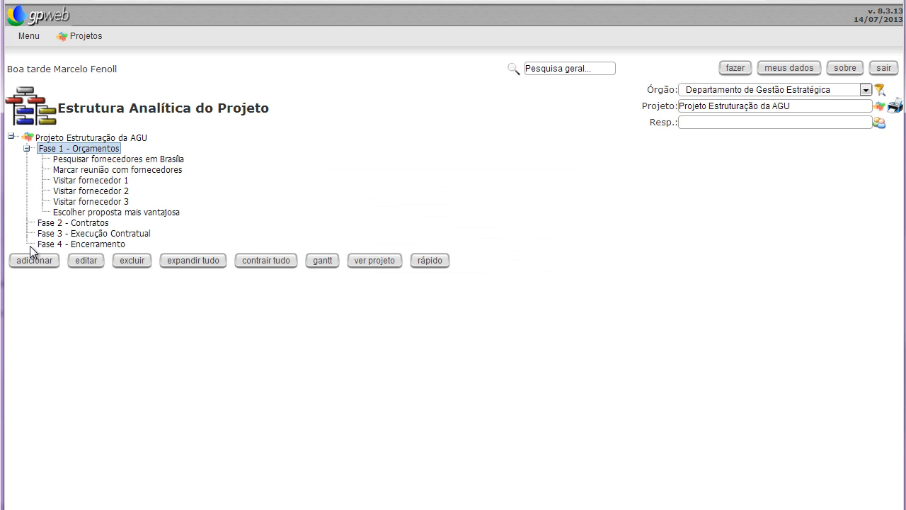
Step: Add the subtasks "Elaborar minuta de contrato", "Assinar contrato" and "Efetuar pagamento" under Fase 2 - Contratos
{"action": "left_click", "coordinate": [90, 224]}
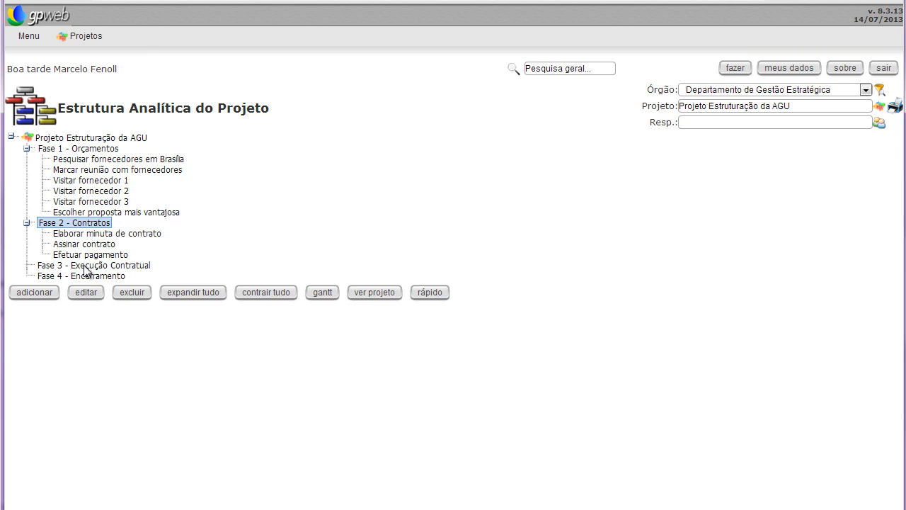
Step: Open the task Pesquisar fornecedores em Brasília for editing and review its predecessor, date and assignee settings before returning to its details
{"action": "left_click", "coordinate": [73, 162]}
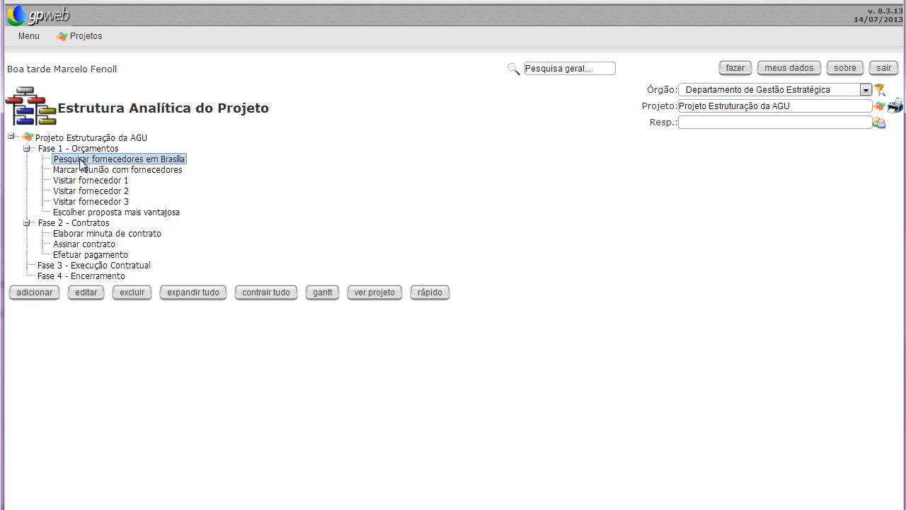
{"action": "left_click", "coordinate": [85, 292]}
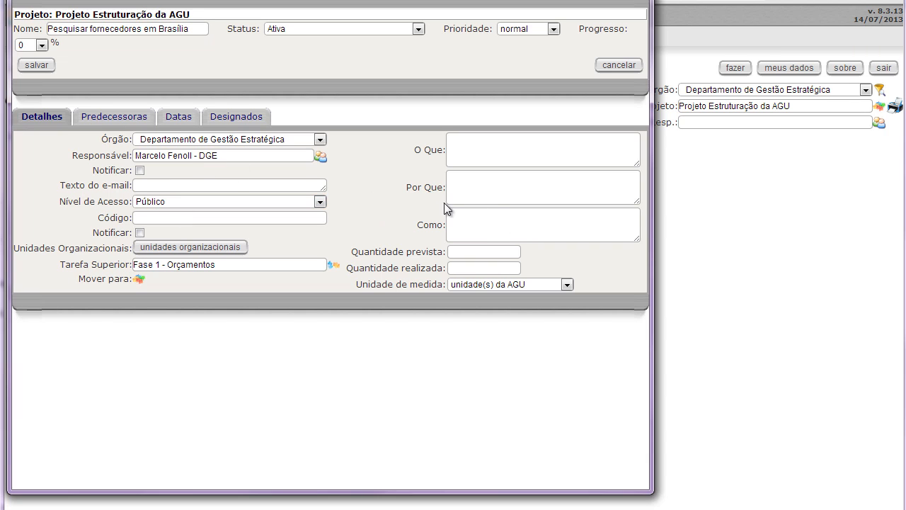
{"action": "left_click", "coordinate": [110, 125]}
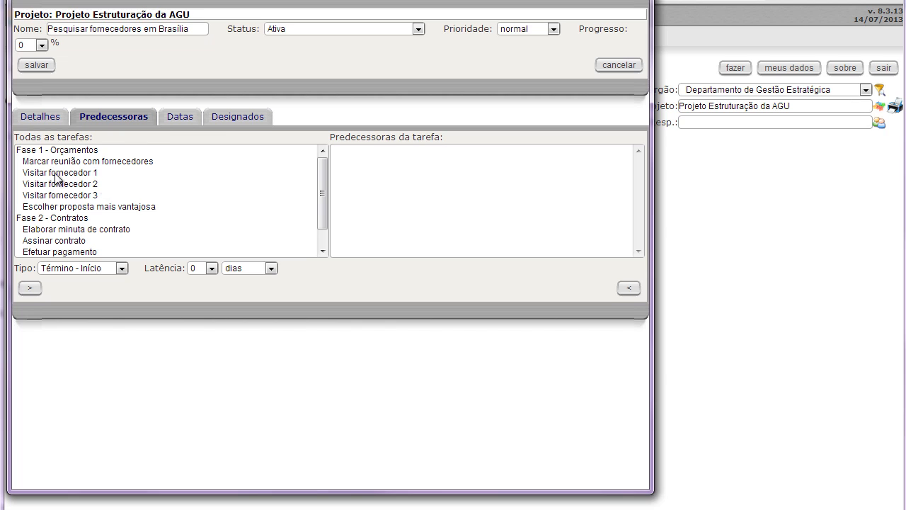
{"action": "left_click", "coordinate": [178, 116]}
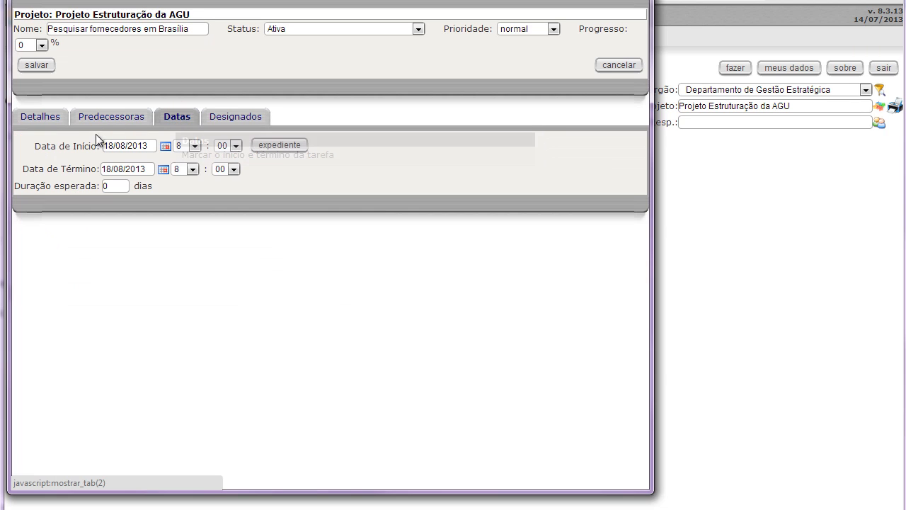
{"action": "left_click", "coordinate": [215, 122]}
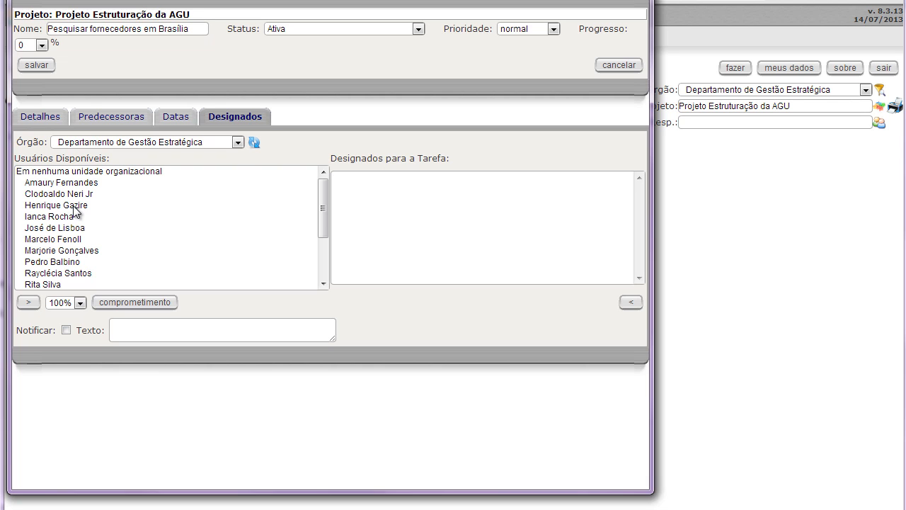
{"action": "left_click", "coordinate": [39, 116]}
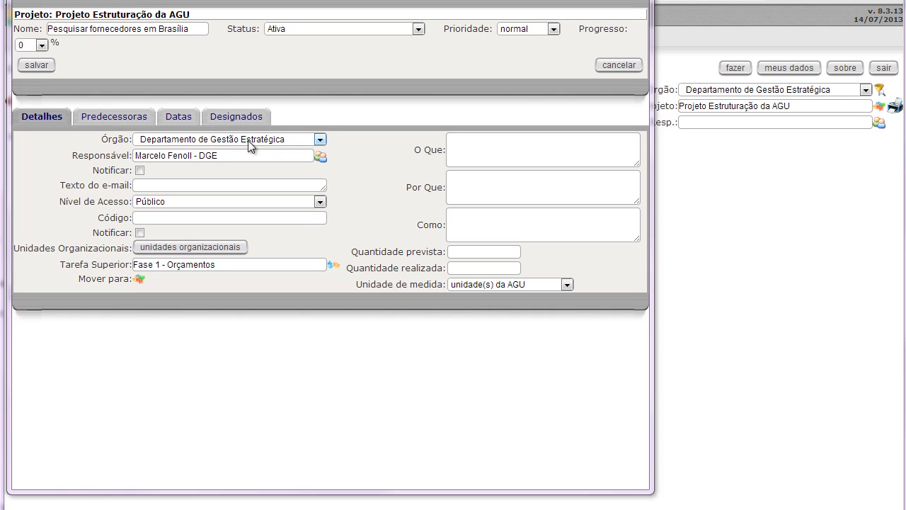
Step: Set the task's Órgão to Ouvidoria da AGU and choose the first user listed for that department as the responsible person
{"action": "left_click", "coordinate": [320, 140]}
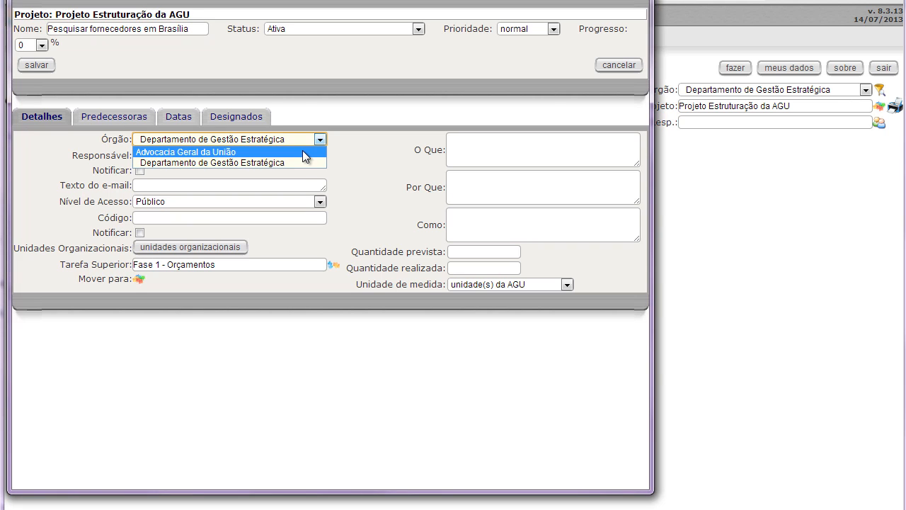
{"action": "left_click", "coordinate": [304, 153]}
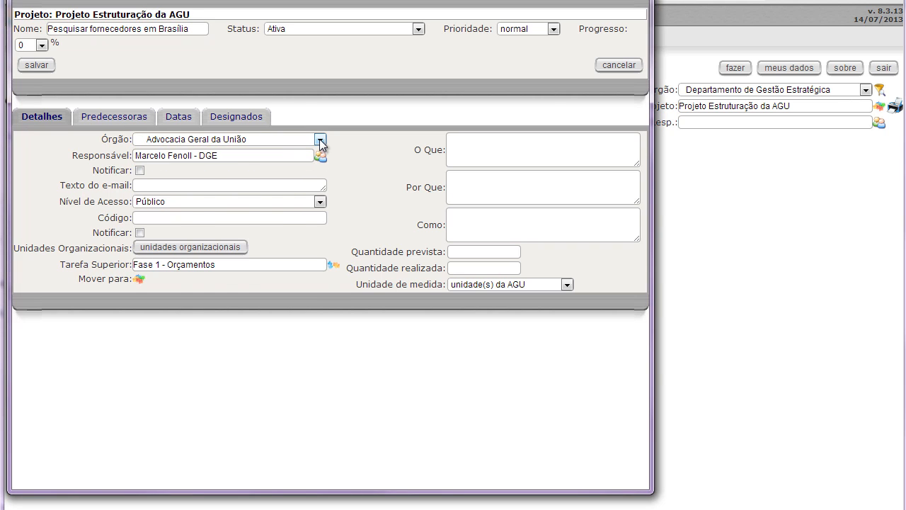
{"action": "left_click", "coordinate": [320, 141]}
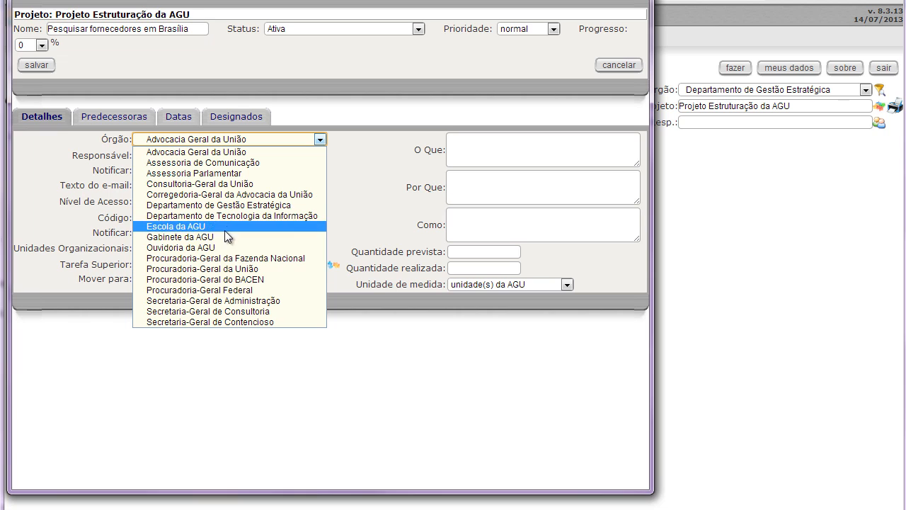
{"action": "left_click", "coordinate": [217, 247]}
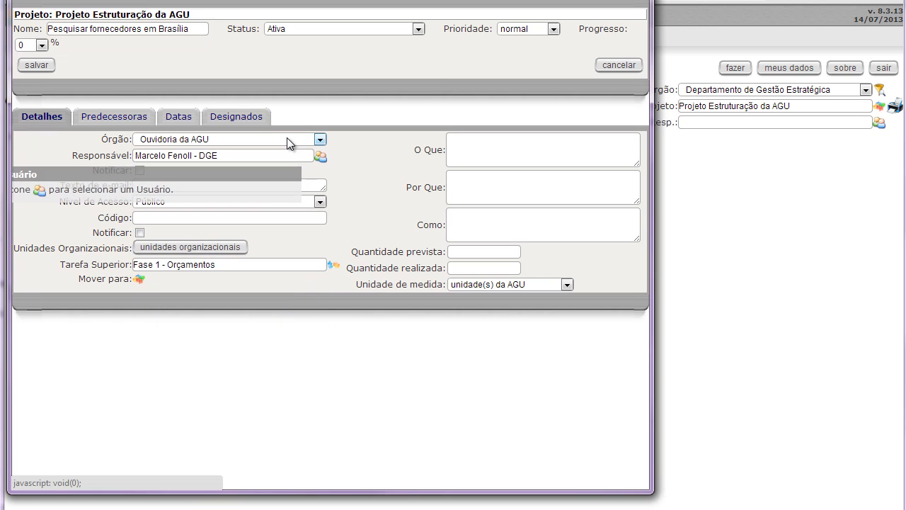
{"action": "left_click", "coordinate": [322, 158]}
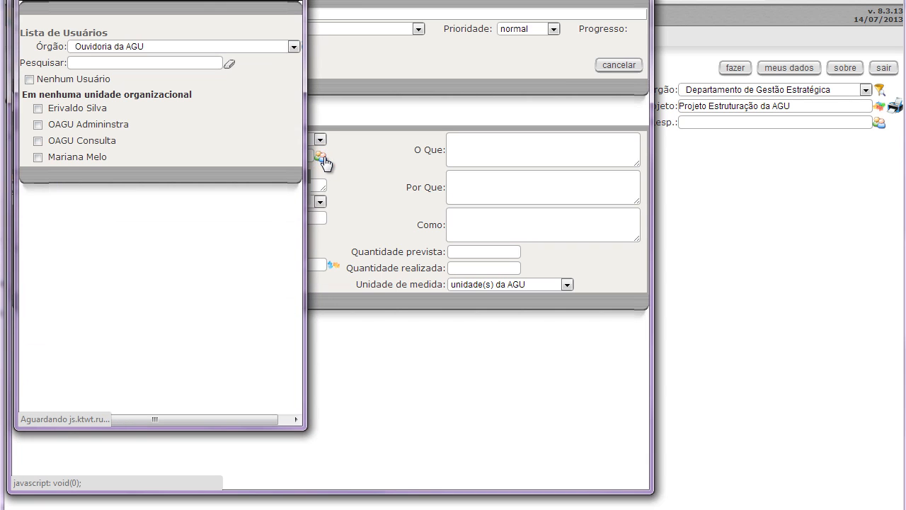
{"action": "left_click", "coordinate": [37, 110]}
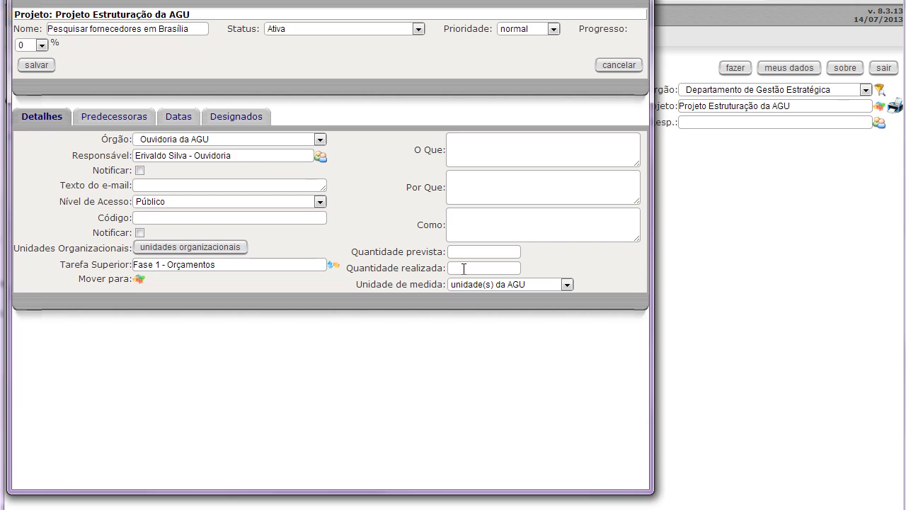
Step: Fill in the task's O Que, Por Que and Como descriptions, with planned quantity 5, realized quantity 0 and unit item(ns)
{"action": "left_click", "coordinate": [466, 153]}
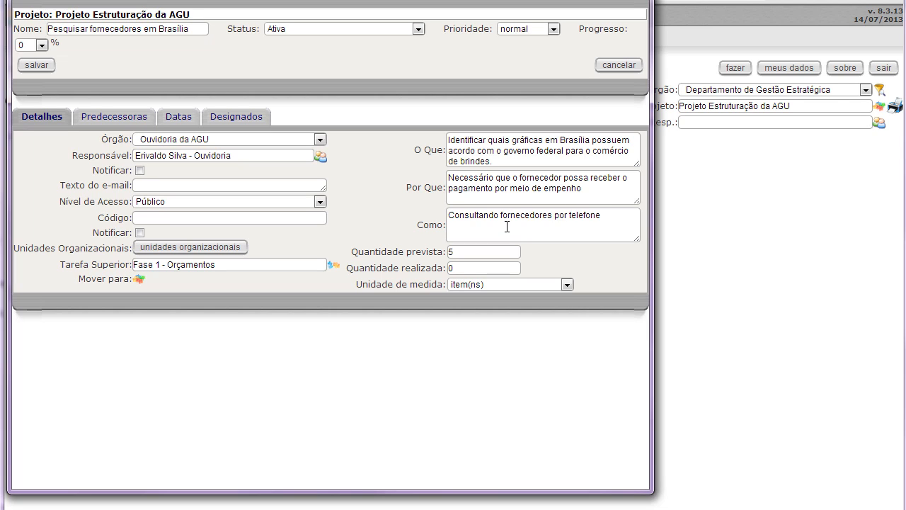
{"action": "mouse_move", "coordinate": [416, 268]}
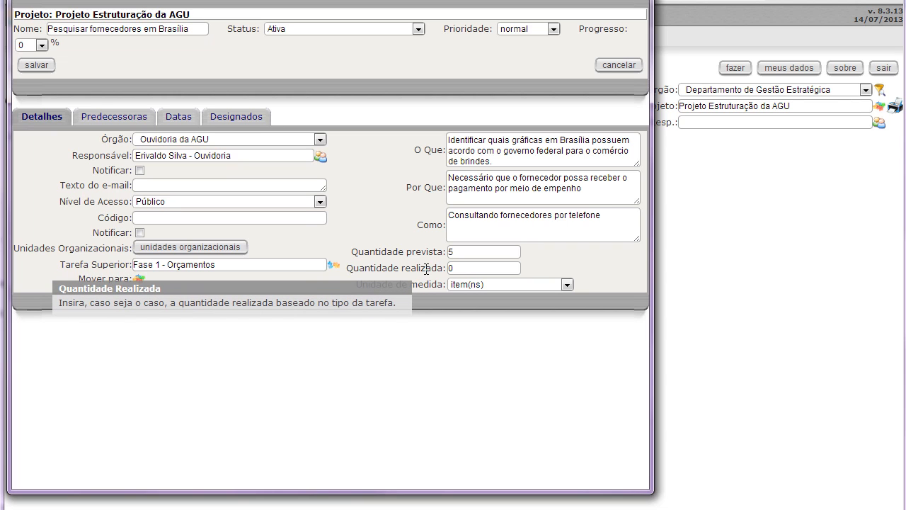
Step: Set the task Pesquisar fornecedores em Brasília to start on 02/09/2013 with an expected duration of 5 days
{"action": "left_click", "coordinate": [118, 118]}
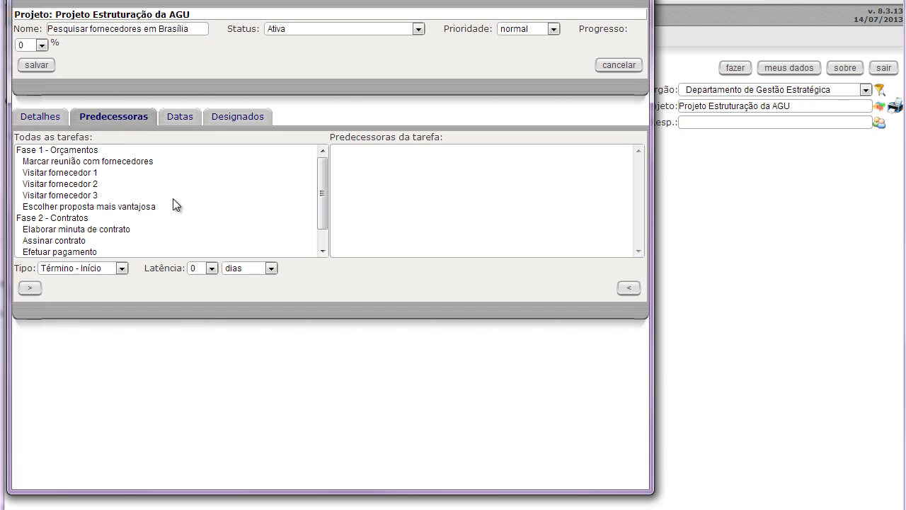
{"action": "left_click", "coordinate": [176, 119]}
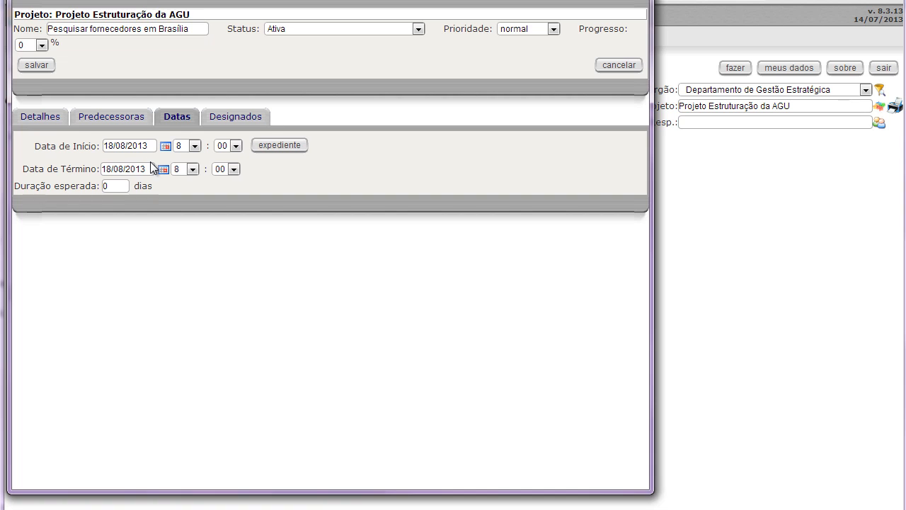
{"action": "left_click", "coordinate": [165, 146]}
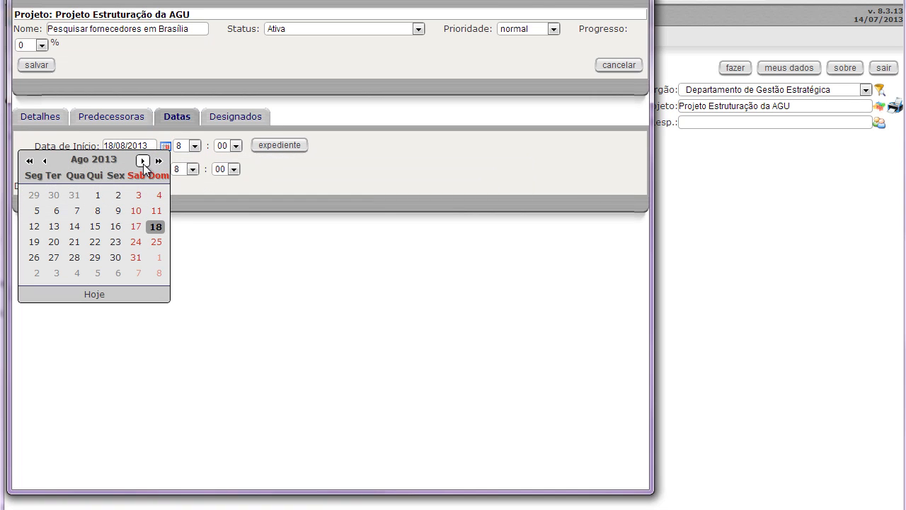
{"action": "left_click", "coordinate": [36, 274]}
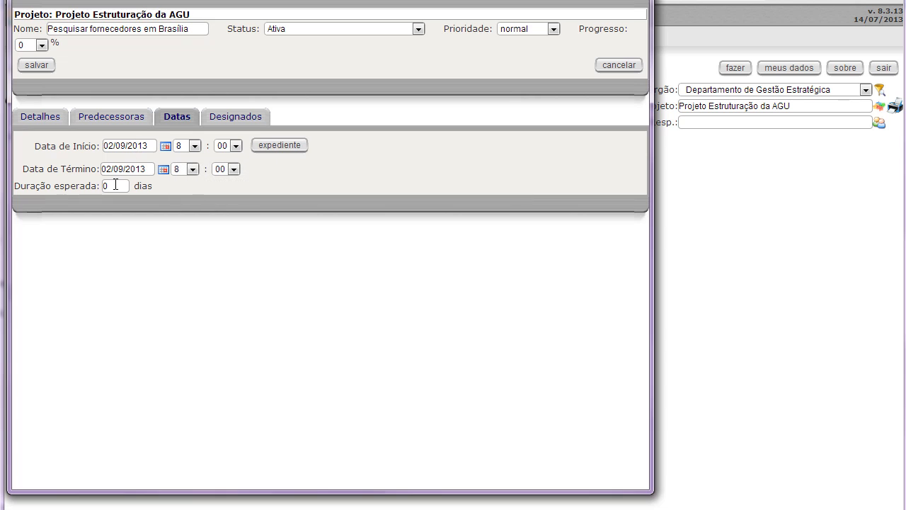
{"action": "left_click", "coordinate": [116, 185]}
{"action": "type", "text": "5"}
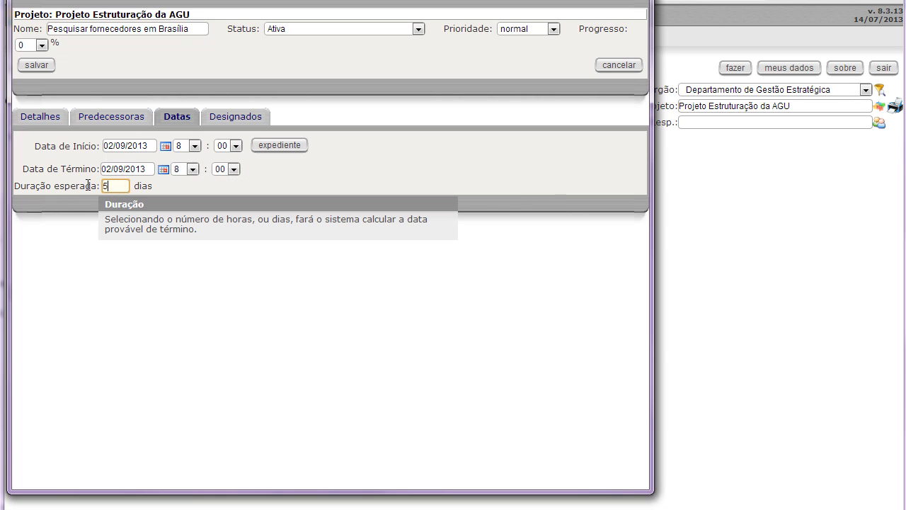
{"action": "left_click", "coordinate": [124, 169]}
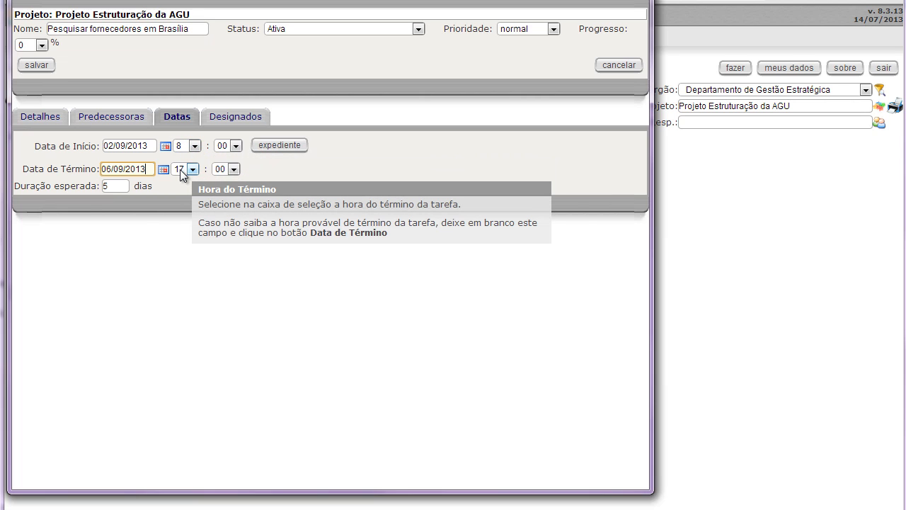
Step: Assign the second through sixth users listed under Departamento de Gestão Estratégica to the task at 100% and save it
{"action": "left_click", "coordinate": [221, 120]}
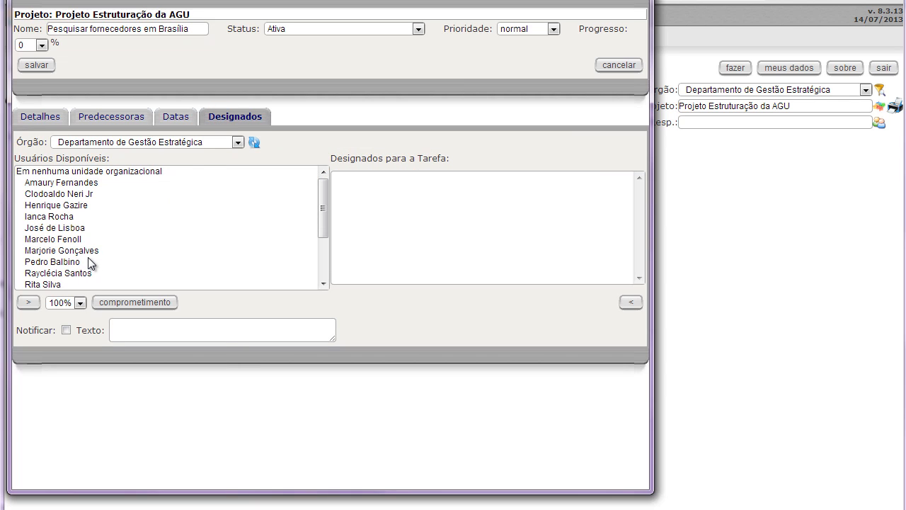
{"action": "left_click", "coordinate": [64, 240]}
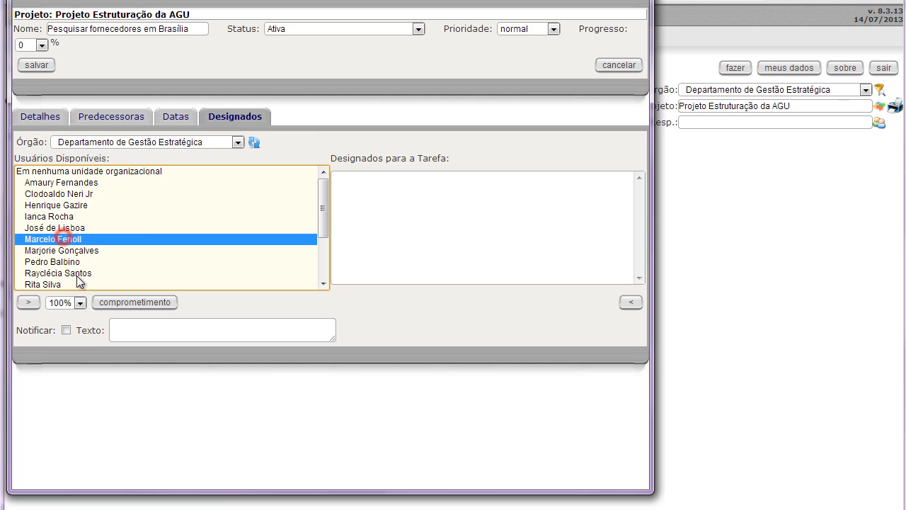
{"action": "left_click", "coordinate": [29, 303]}
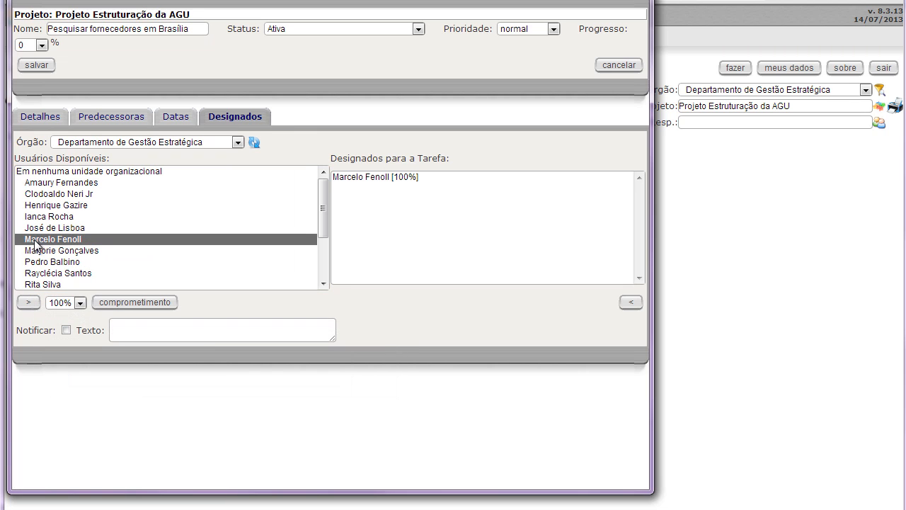
{"action": "left_click", "coordinate": [43, 195]}
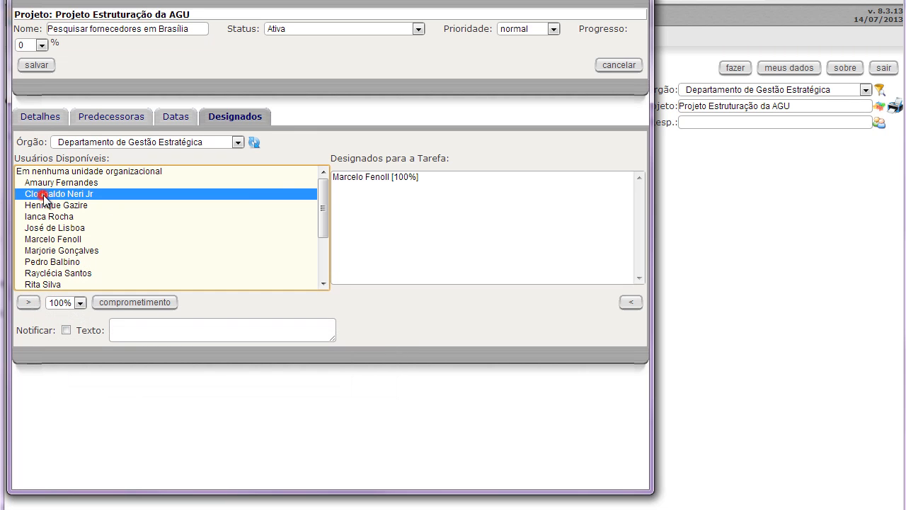
{"action": "left_click", "coordinate": [53, 239], "text": "shift"}
{"action": "left_click", "coordinate": [28, 302]}
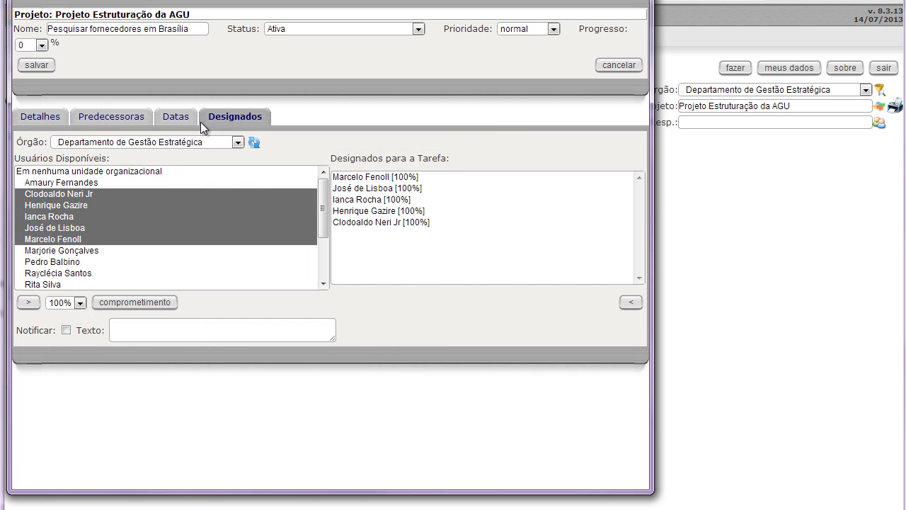
{"action": "left_click", "coordinate": [37, 66]}
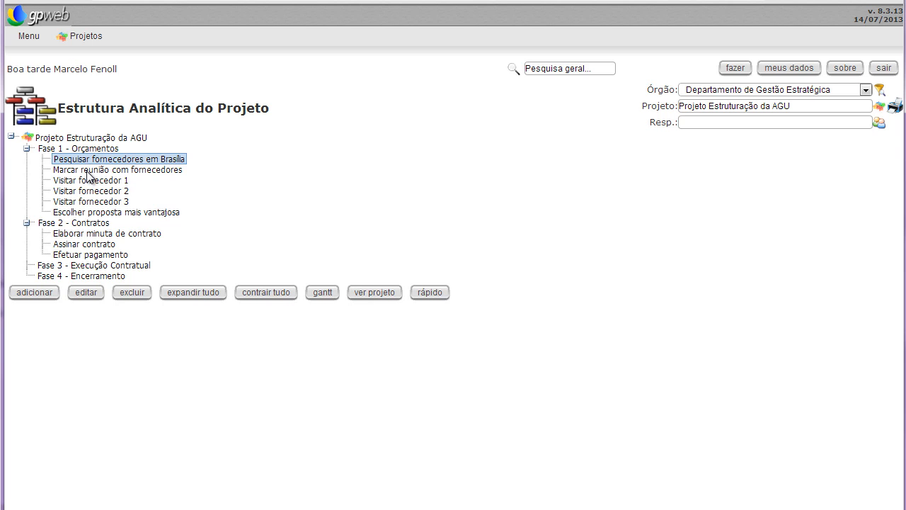
Step: Open the task Marcar reunião com fornecedores for editing and add Pesquisar fornecedores em Brasília as its Término - Início predecessor with 0 days latency
{"action": "left_click", "coordinate": [87, 171]}
{"action": "left_click", "coordinate": [92, 294]}
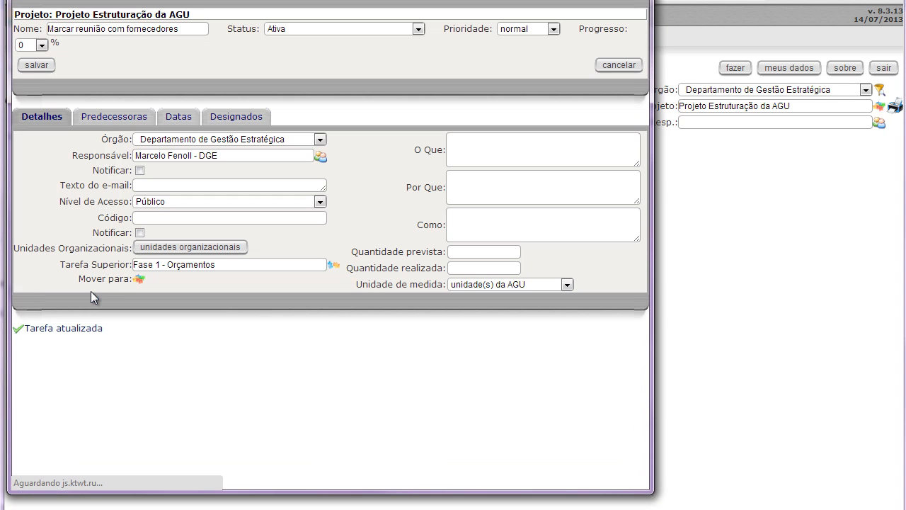
{"action": "mouse_move", "coordinate": [127, 133]}
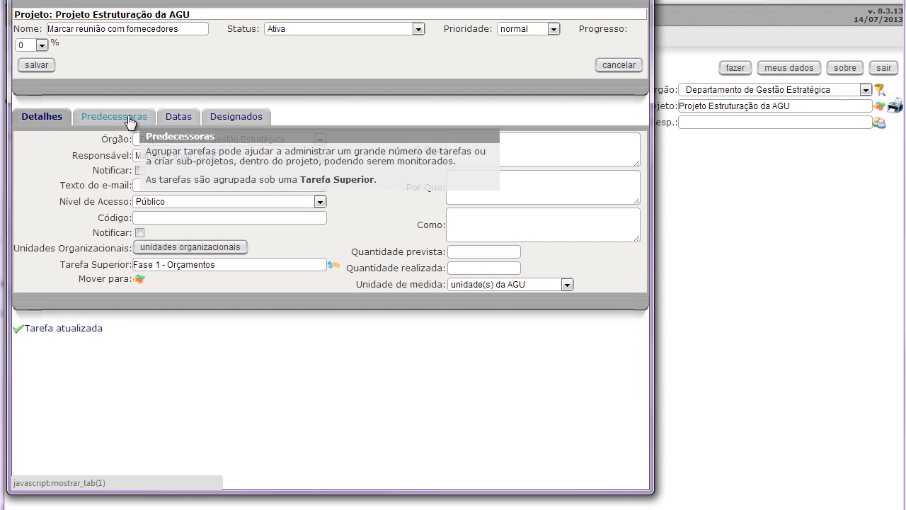
{"action": "left_click", "coordinate": [129, 117]}
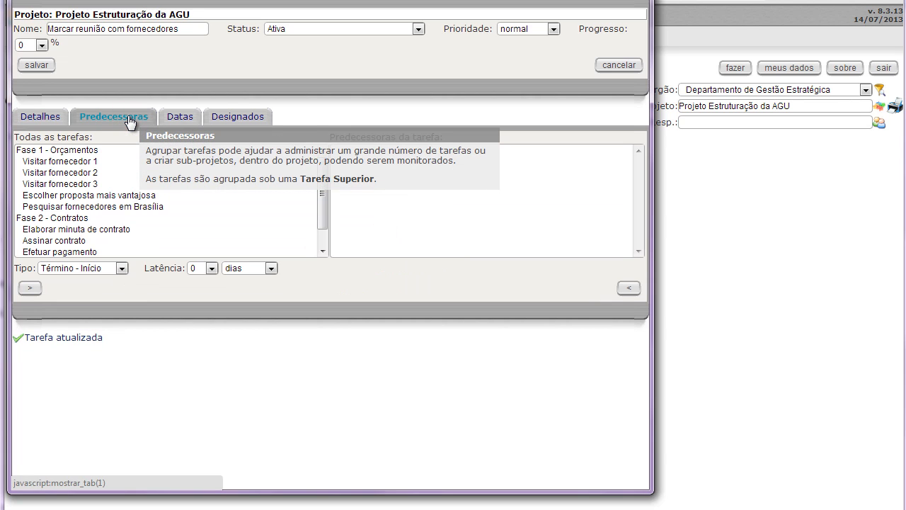
{"action": "left_click", "coordinate": [91, 211]}
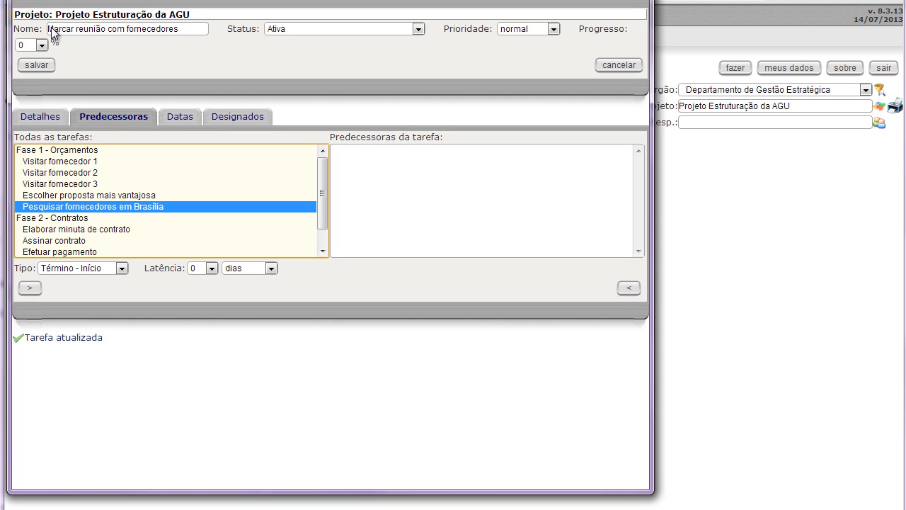
{"action": "left_click", "coordinate": [30, 288]}
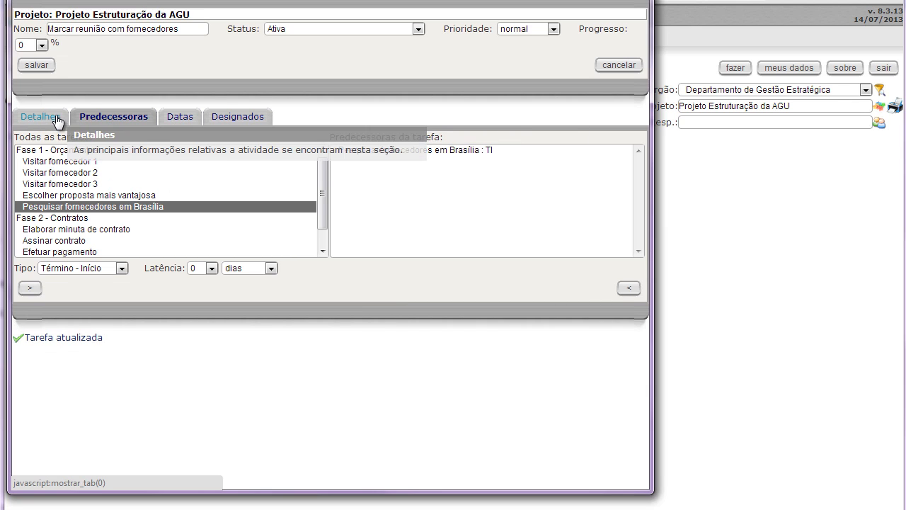
Step: Set the start date of Marcar reunião com fornecedores to 10/09/2013 with an expected duration of 2 days
{"action": "left_click", "coordinate": [181, 119]}
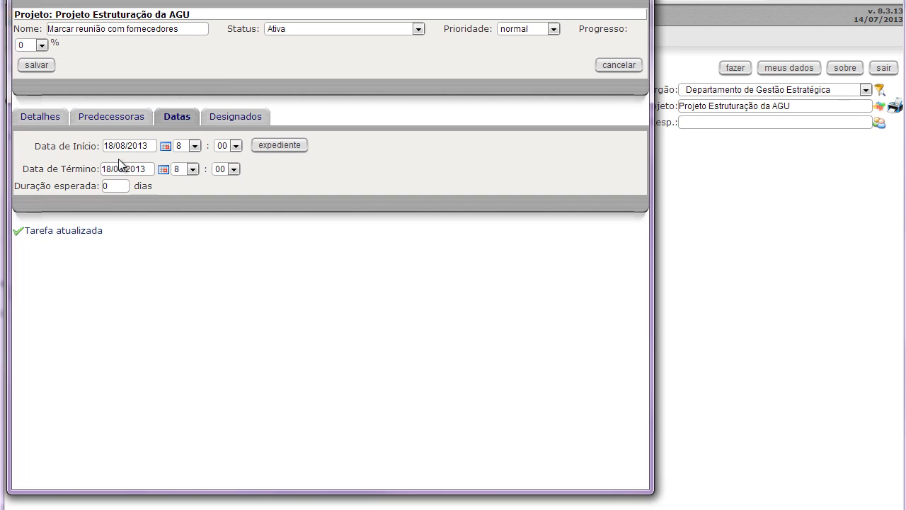
{"action": "mouse_move", "coordinate": [92, 144]}
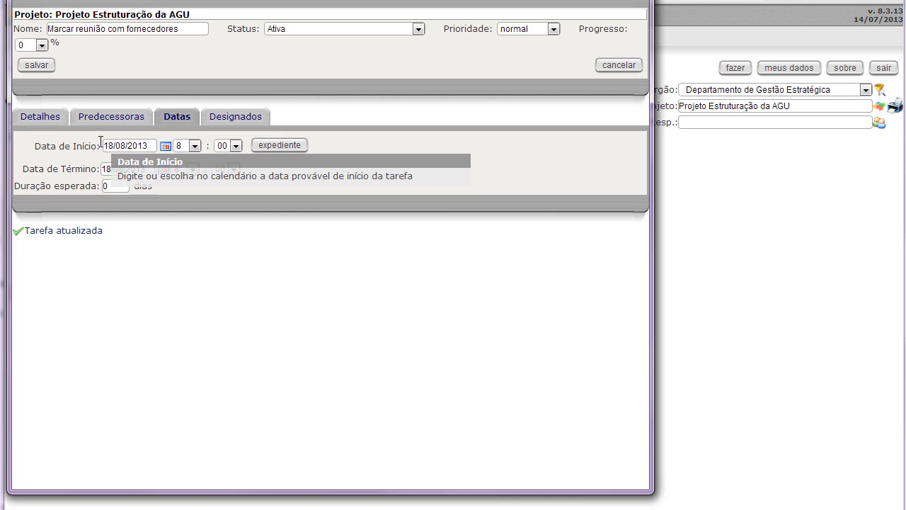
{"action": "mouse_move", "coordinate": [165, 149]}
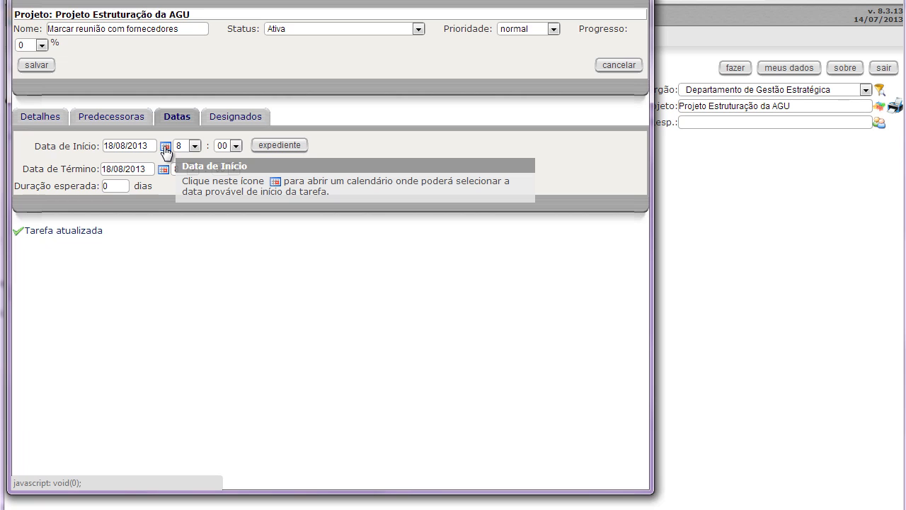
{"action": "left_click", "coordinate": [165, 148]}
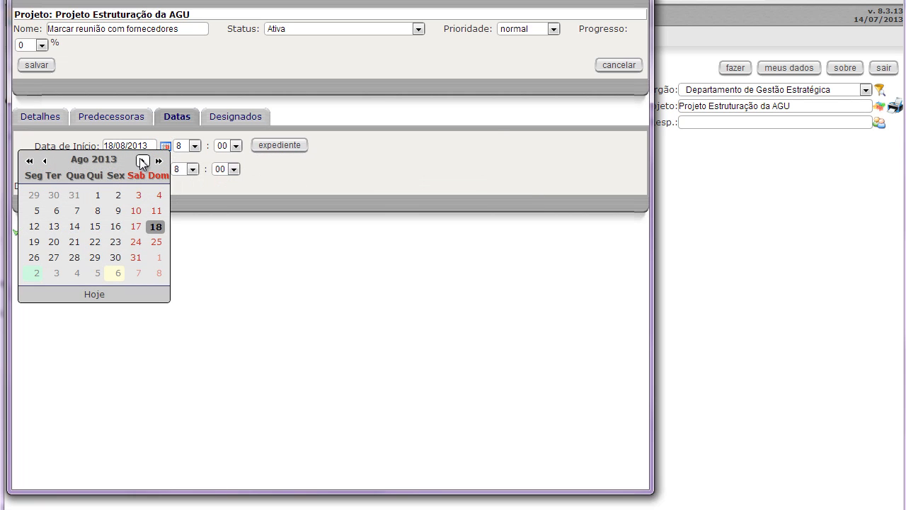
{"action": "left_click", "coordinate": [142, 161]}
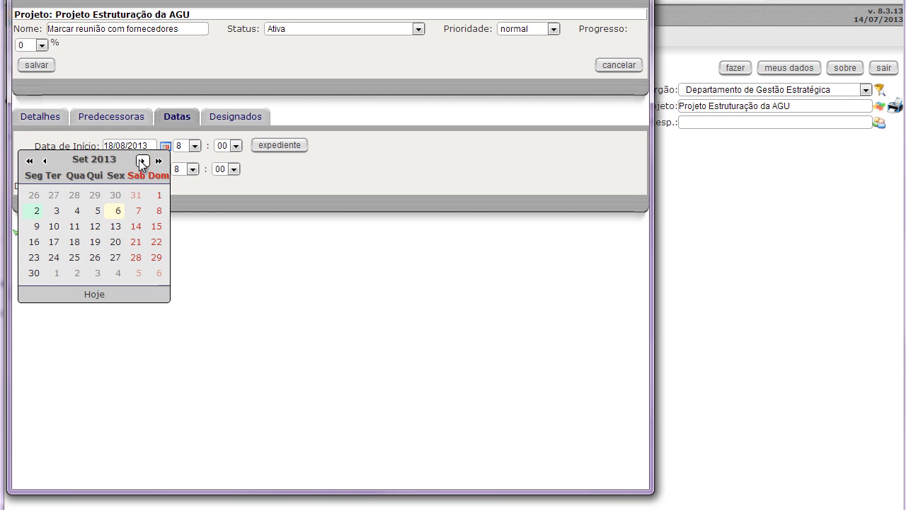
{"action": "left_click", "coordinate": [53, 226]}
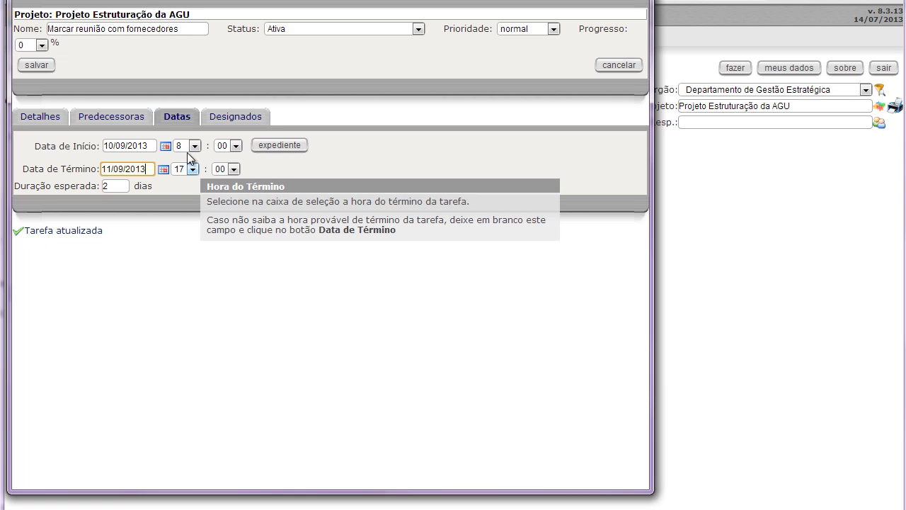
Step: Assign the fifth user listed under Departamento de Gestão Estratégica to the meeting task at 100% and save it
{"action": "left_click", "coordinate": [216, 116]}
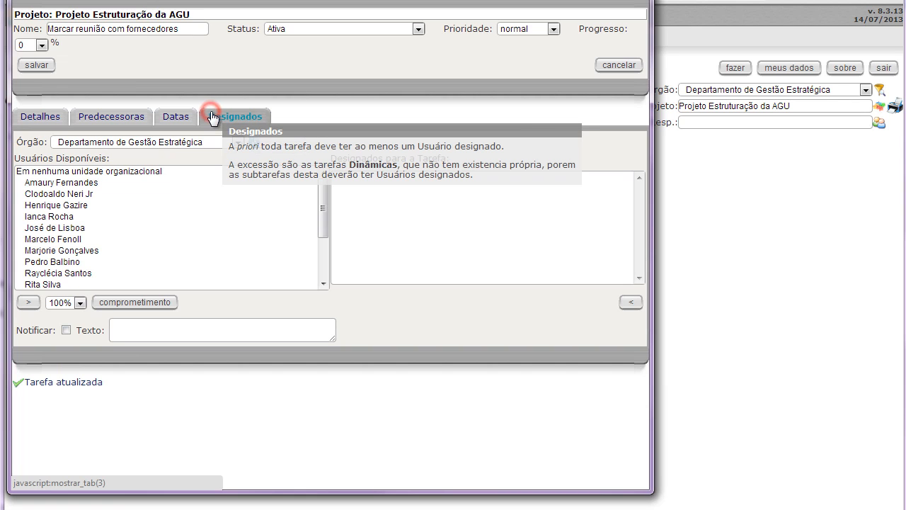
{"action": "left_click", "coordinate": [70, 228]}
{"action": "left_click", "coordinate": [32, 304]}
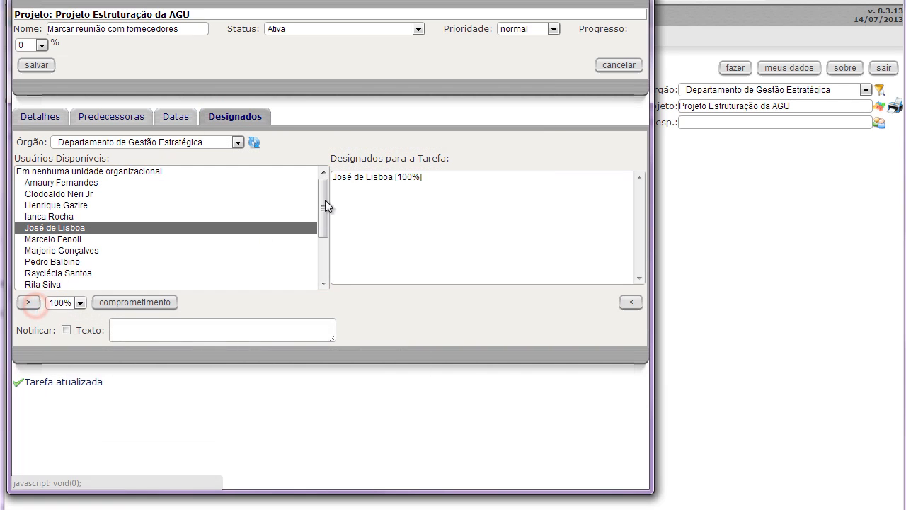
{"action": "left_click", "coordinate": [36, 69]}
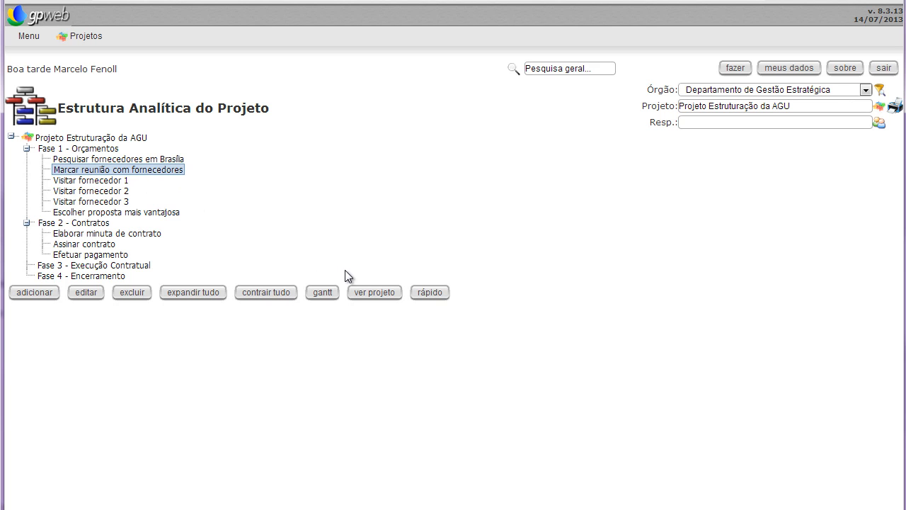
Step: Open the project's details and expand Fase 1 - Orçamentos and Fase 2 - Contratos in its task list to review dates, assignees and milestone markers
{"action": "left_click", "coordinate": [372, 293]}
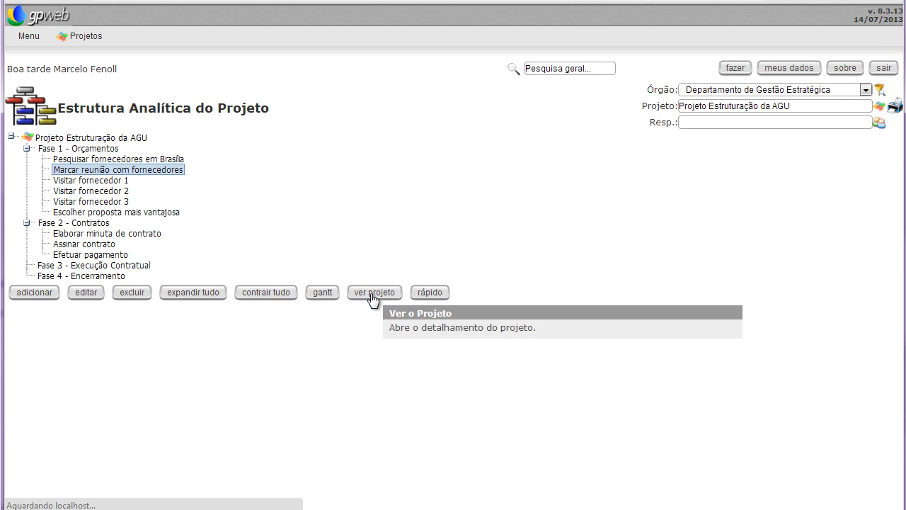
{"action": "scroll", "coordinate": [207, 262], "scroll_direction": "down", "scroll_amount": 1}
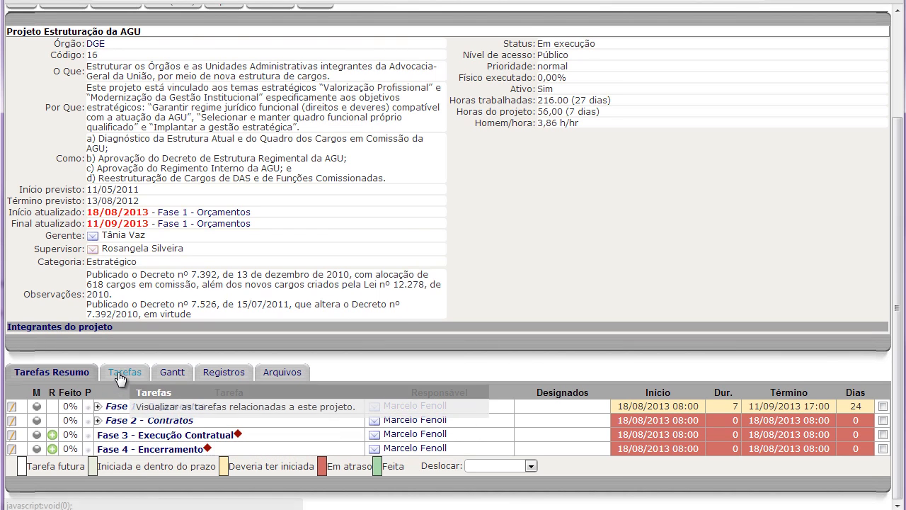
{"action": "left_click", "coordinate": [118, 377]}
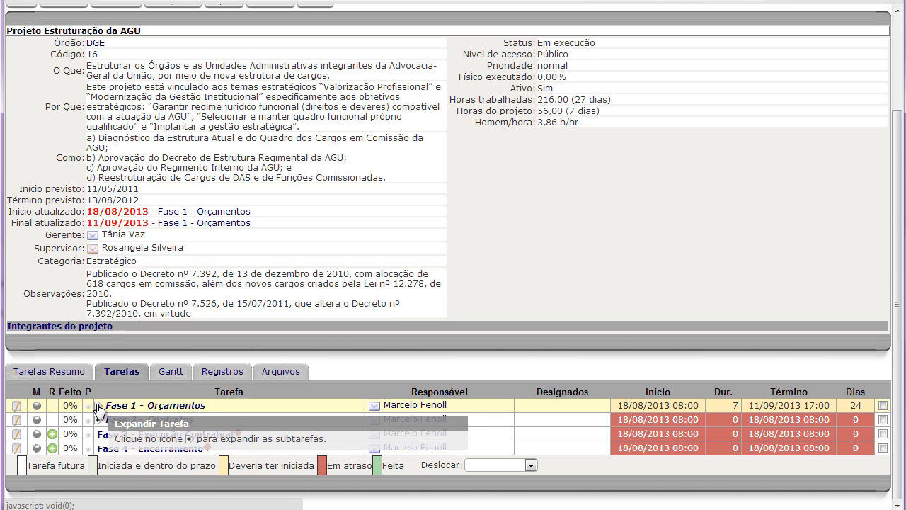
{"action": "left_click", "coordinate": [98, 406]}
{"action": "scroll", "coordinate": [103, 412], "scroll_direction": "down", "scroll_amount": 3}
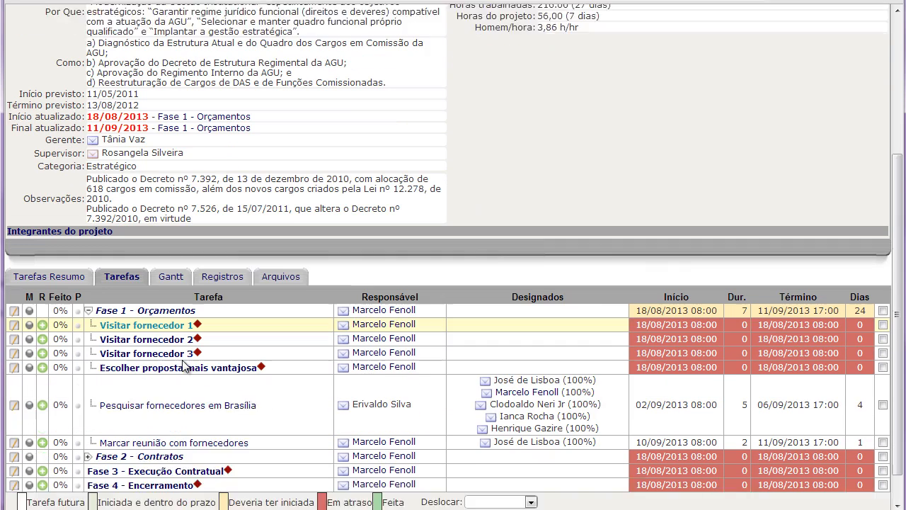
{"action": "left_click", "coordinate": [87, 419]}
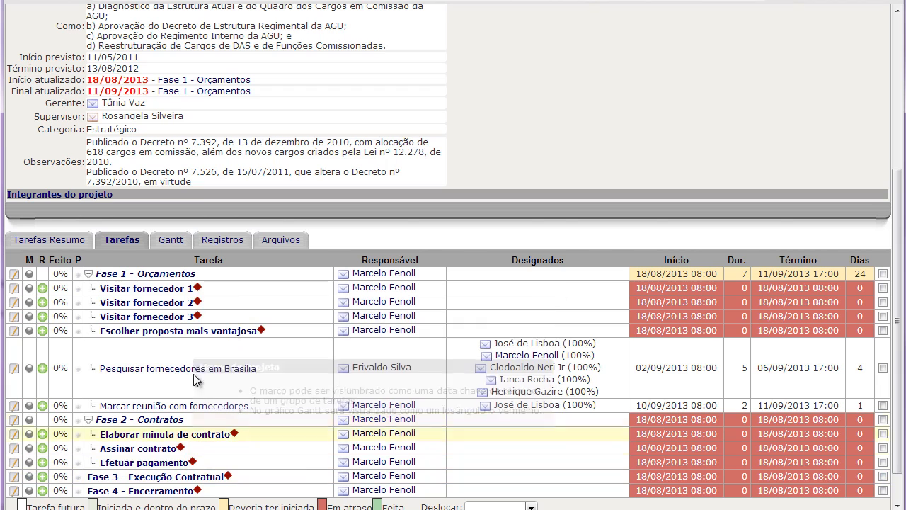
{"action": "mouse_move", "coordinate": [197, 291]}
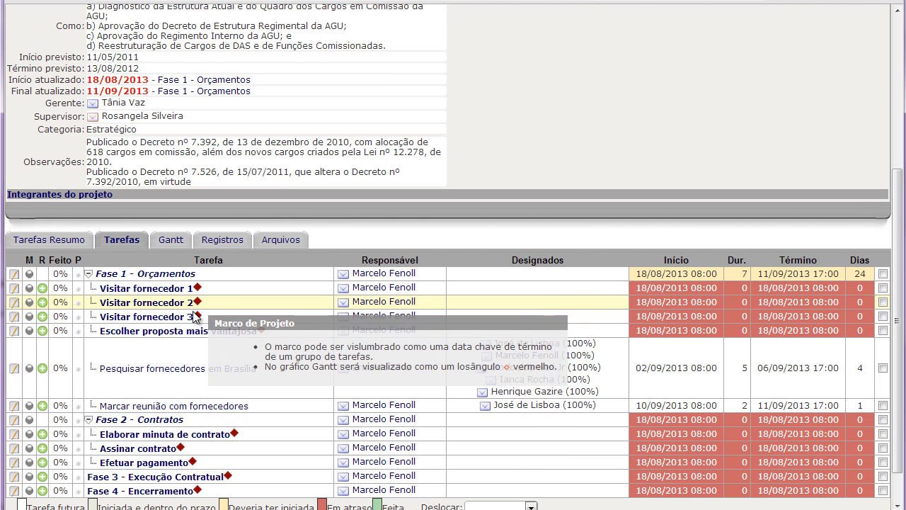
{"action": "mouse_move", "coordinate": [198, 316]}
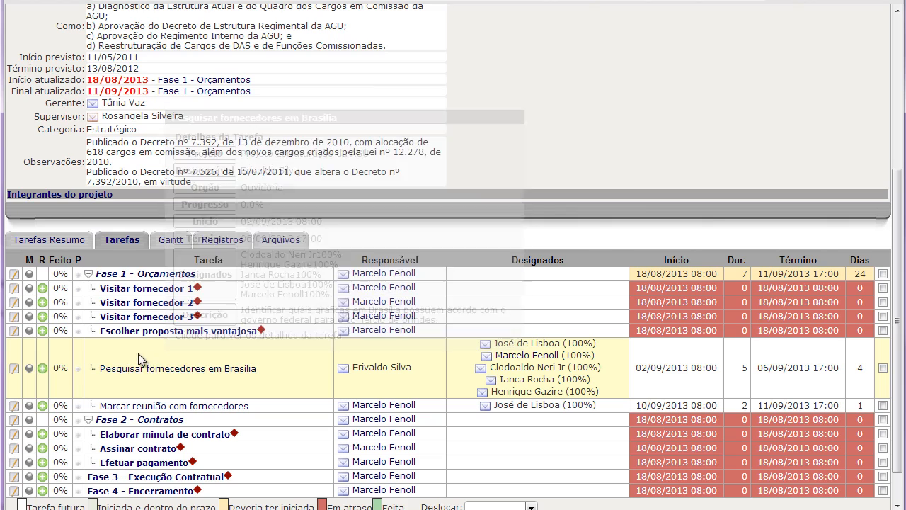
{"action": "mouse_move", "coordinate": [161, 294]}
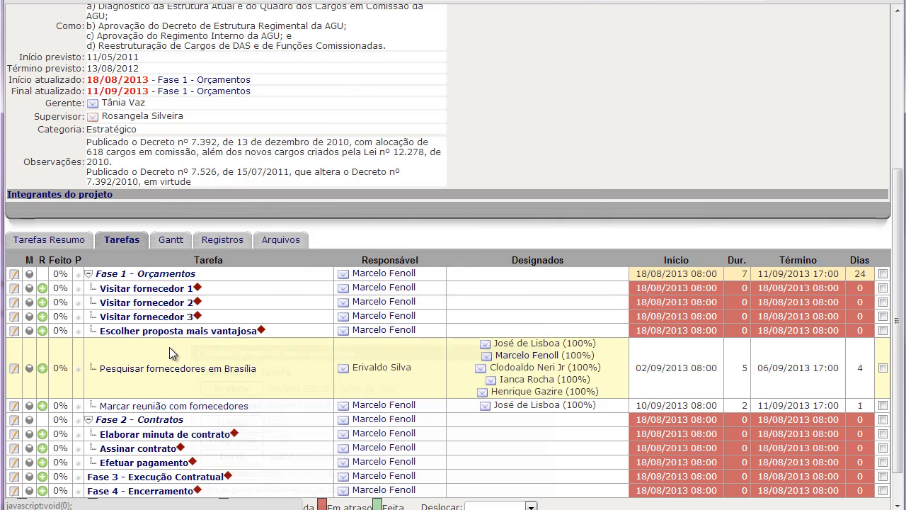
{"action": "mouse_move", "coordinate": [121, 280]}
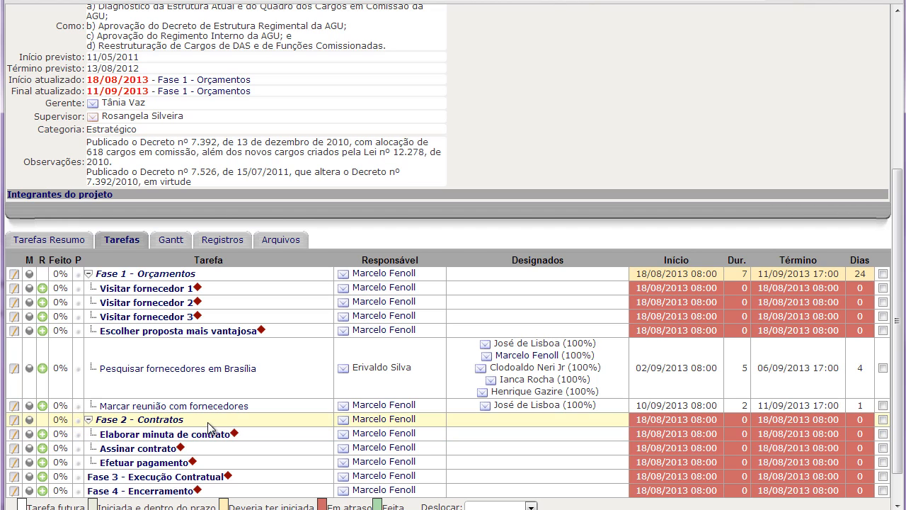
Step: Display the project's Gantt chart and examine the task bars, milestones and dependency link
{"action": "left_click", "coordinate": [164, 240]}
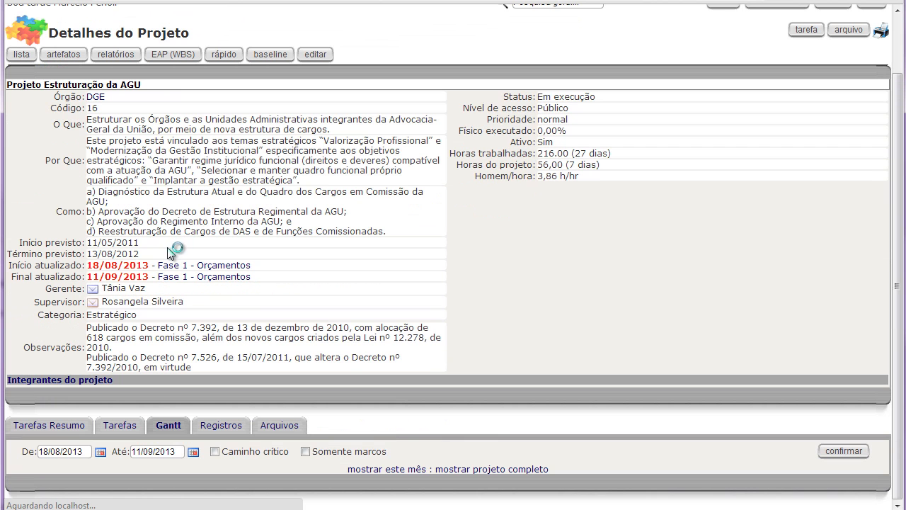
{"action": "left_click_drag", "start_coordinate": [898, 269], "coordinate": [900, 439]}
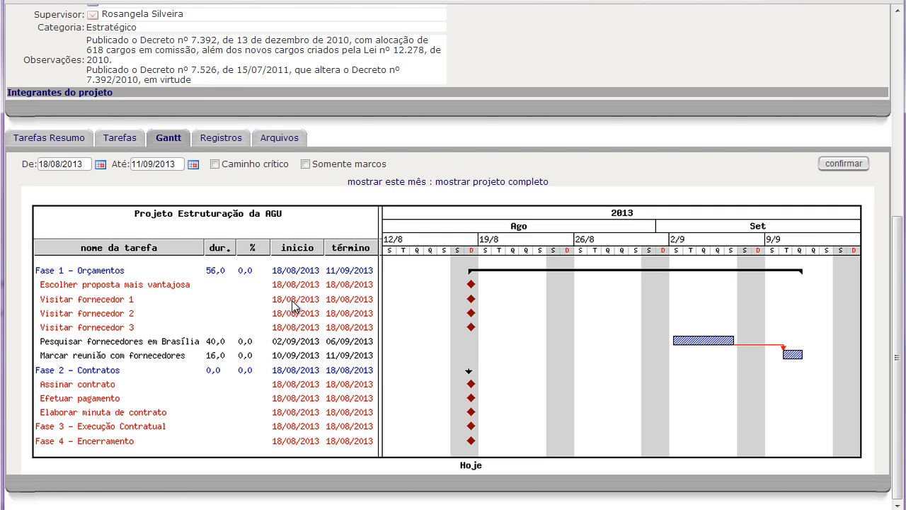
{"action": "scroll", "coordinate": [301, 304], "scroll_direction": "up", "scroll_amount": 3}
{"action": "scroll", "coordinate": [300, 304], "scroll_direction": "up", "scroll_amount": 3}
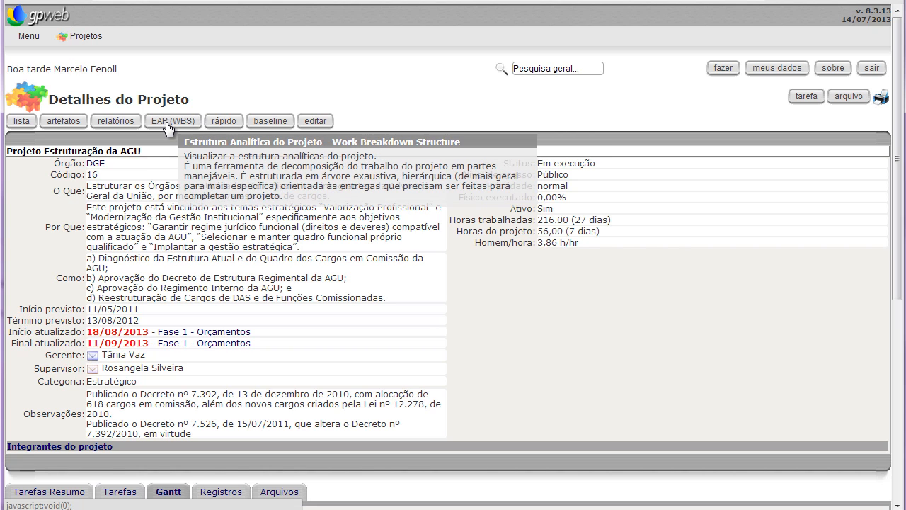
Step: Open the project's quick planning grid and set the predecessors of Visitar fornecedor 1 to 3 and Visitar fornecedor 2 to 3;4
{"action": "left_click", "coordinate": [231, 124]}
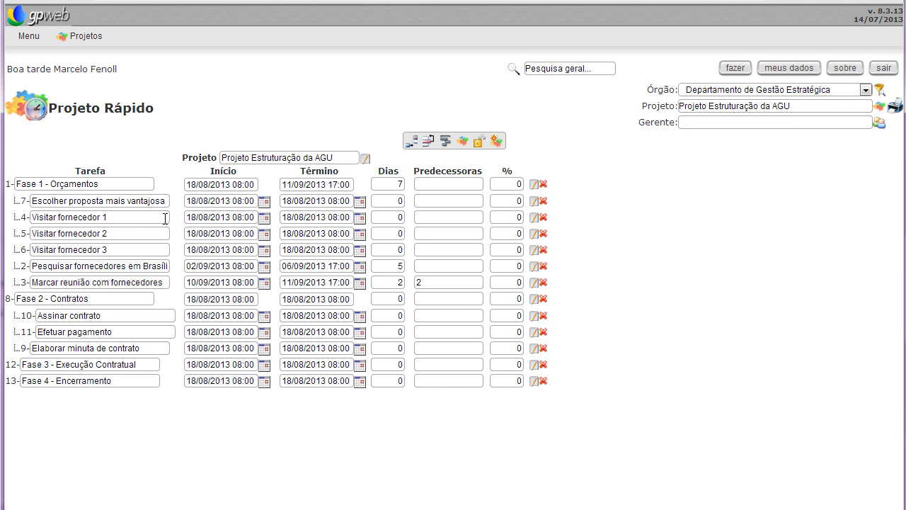
{"action": "left_click", "coordinate": [429, 217]}
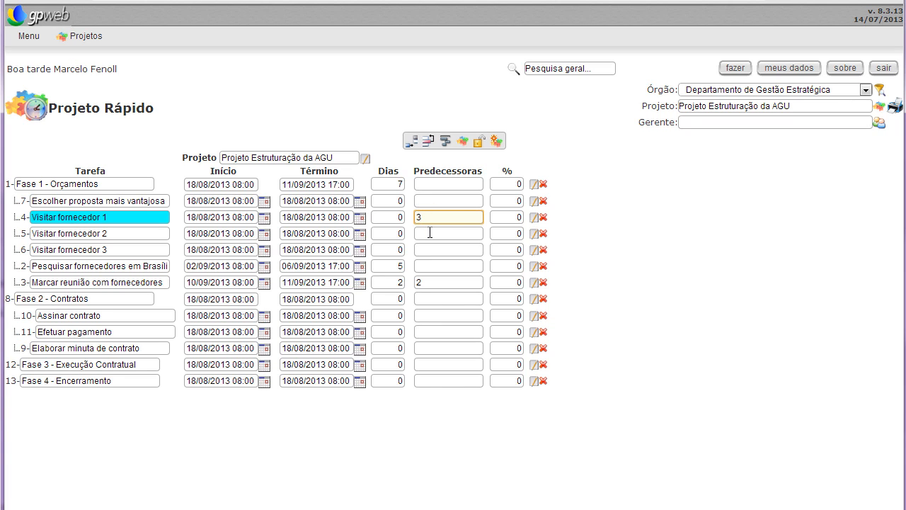
{"action": "left_click", "coordinate": [429, 232]}
{"action": "left_click", "coordinate": [429, 232]}
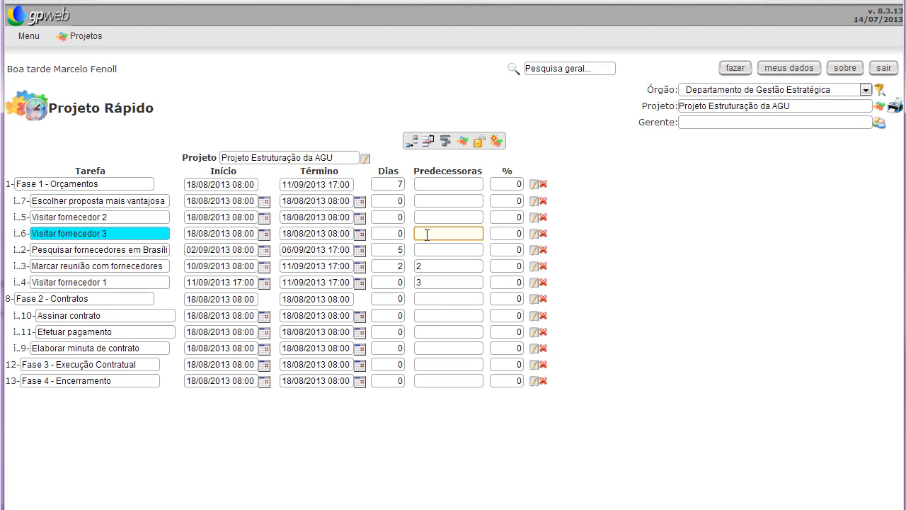
{"action": "left_click", "coordinate": [429, 216]}
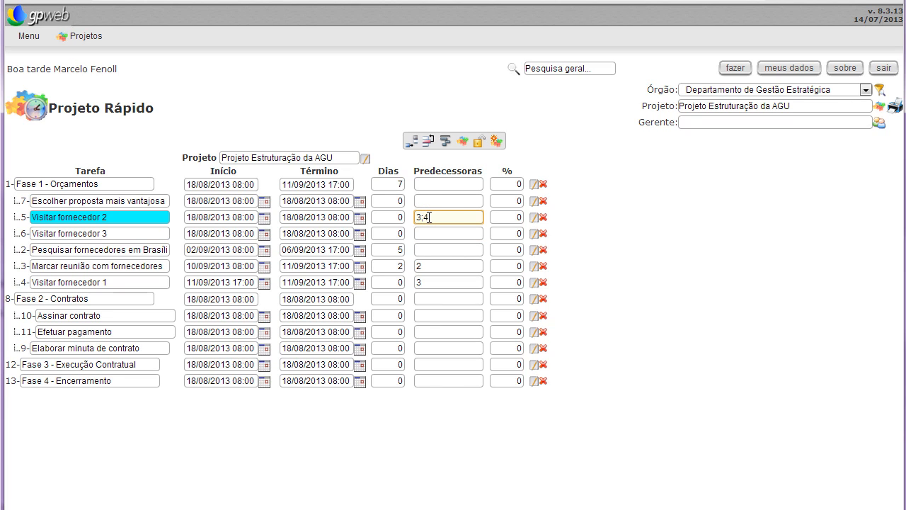
{"action": "left_click", "coordinate": [429, 232]}
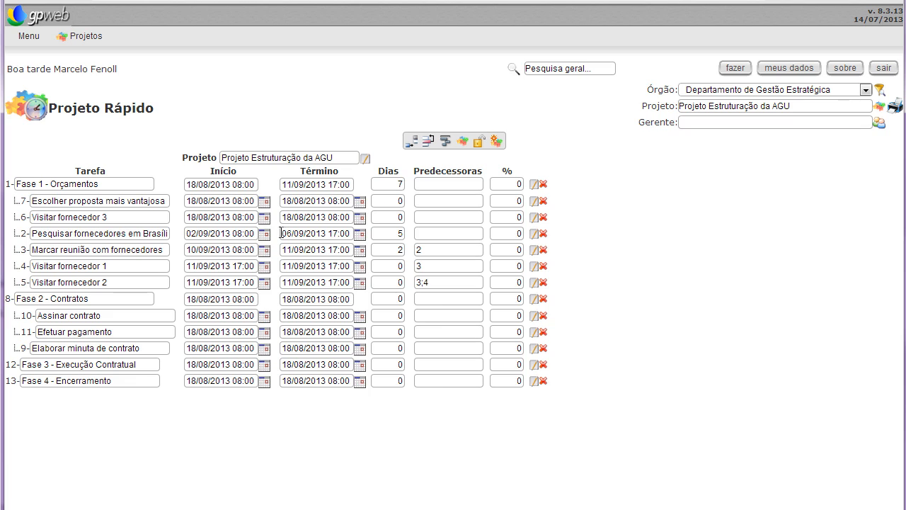
Step: Set the predecessors of Visitar fornecedor 3 to 3;4;5 and of Escolher proposta mais vantajosa to 4;5;6
{"action": "left_click", "coordinate": [420, 217]}
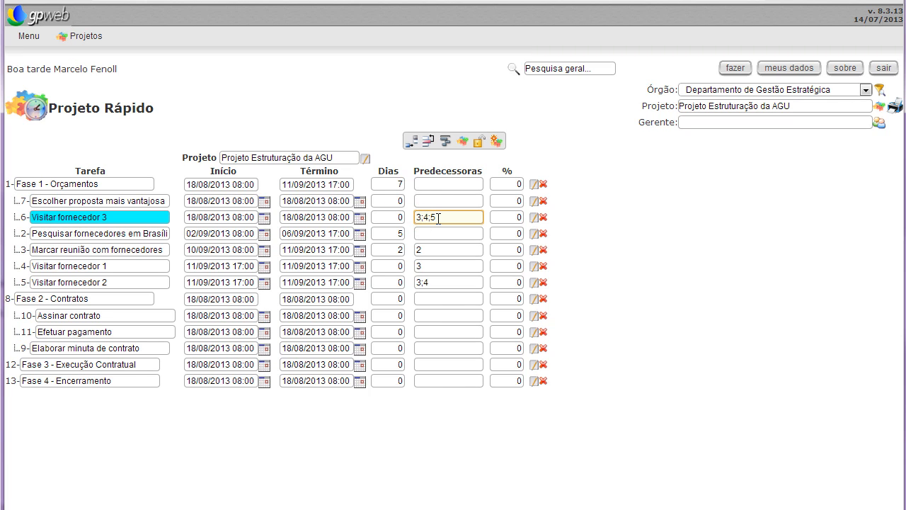
{"action": "type", "text": "3;4;5"}
{"action": "left_click", "coordinate": [429, 201]}
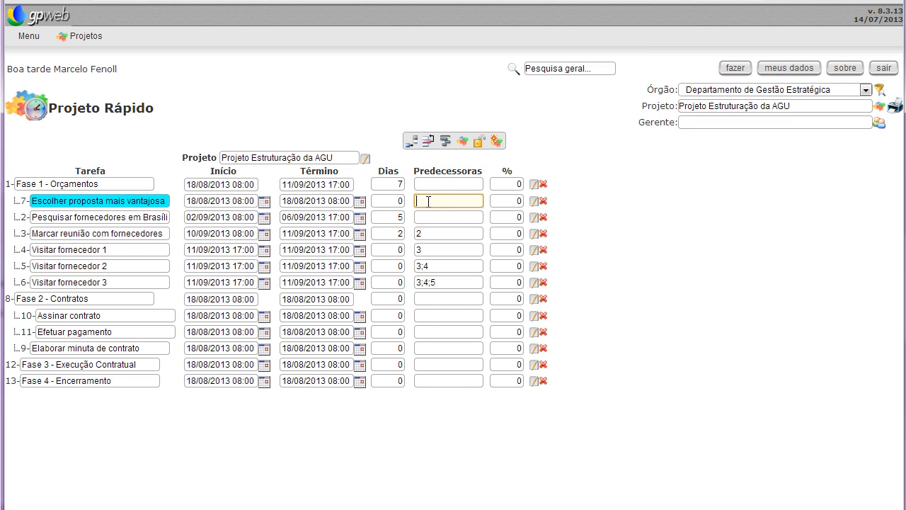
{"action": "type", "text": "4;5;6"}
{"action": "left_click", "coordinate": [438, 217]}
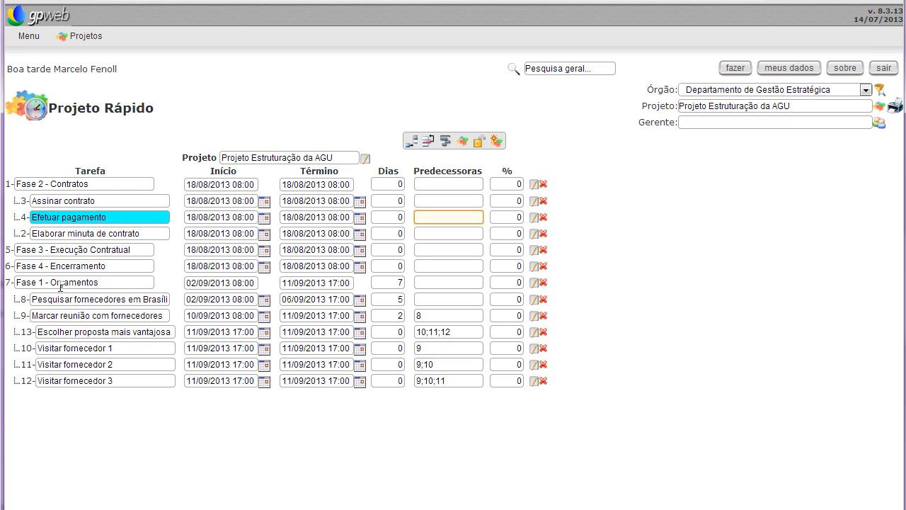
Step: Set predecessor 7 for Elaborar minuta de contrato, 1 for Fase 3 - Execução Contratual and 5 for Fase 4 - Encerramento
{"action": "left_click", "coordinate": [437, 184]}
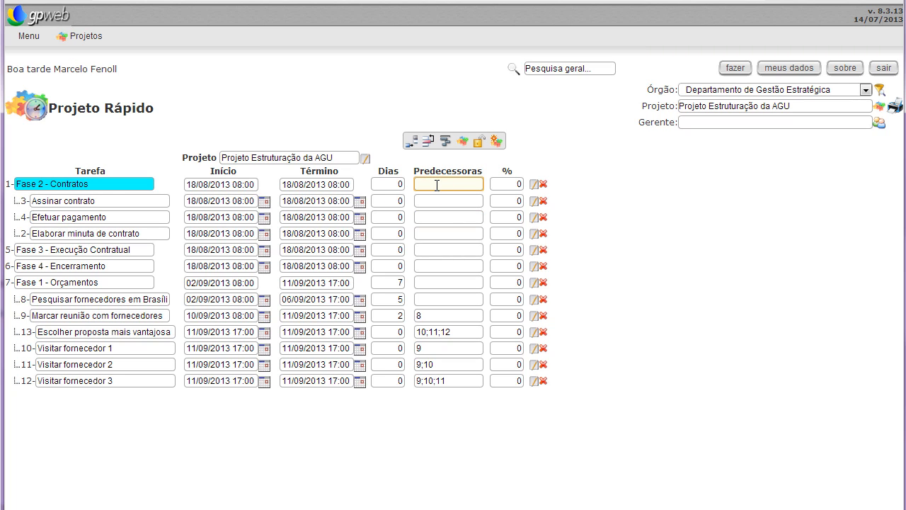
{"action": "type", "text": "7"}
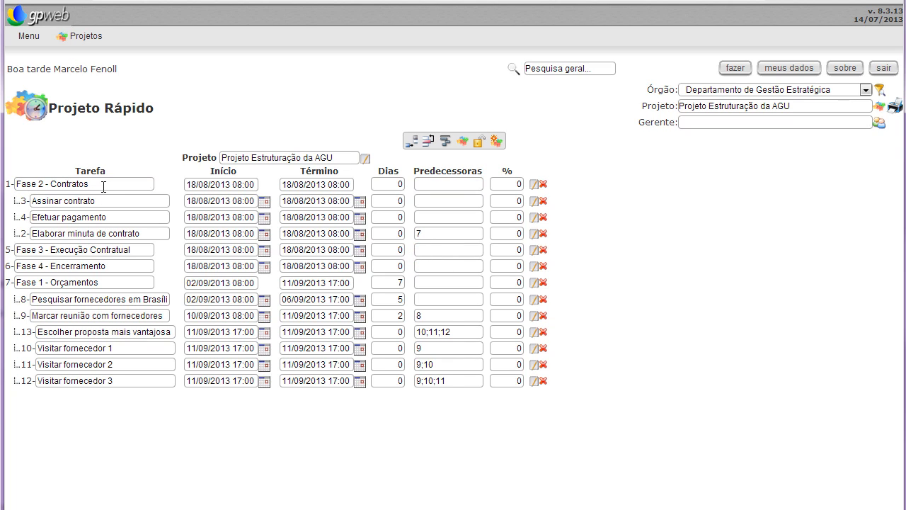
{"action": "left_click", "coordinate": [435, 252]}
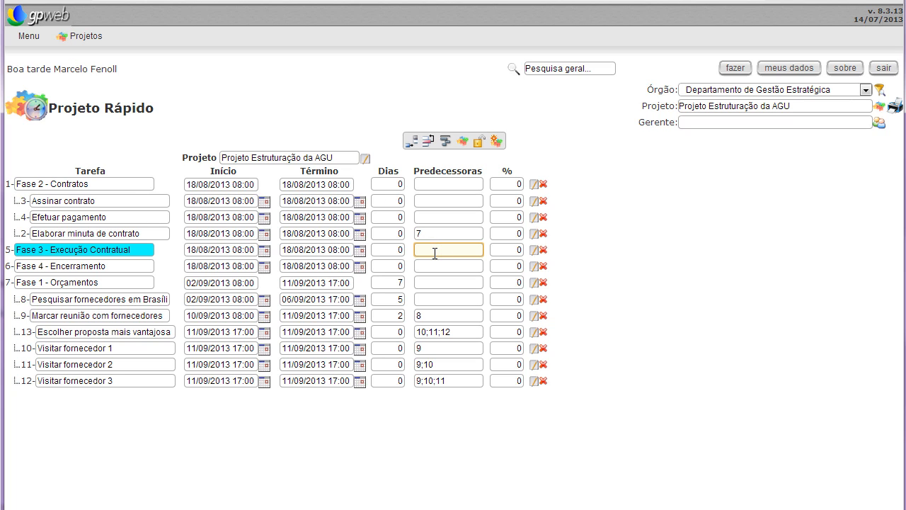
{"action": "left_click", "coordinate": [419, 265]}
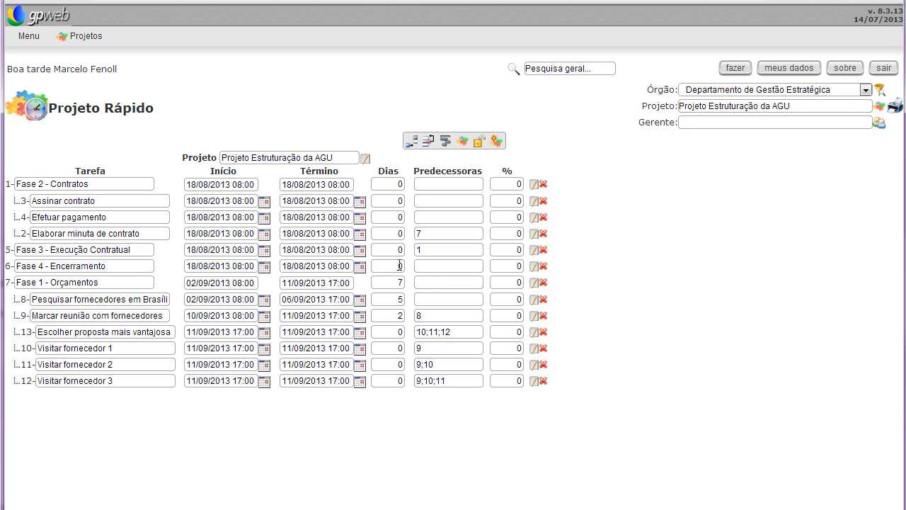
{"action": "type", "text": "5"}
Step: Set the start of Assinar contrato to 01/10/2013 08:00 with a duration of 1 day
{"action": "left_click", "coordinate": [264, 203]}
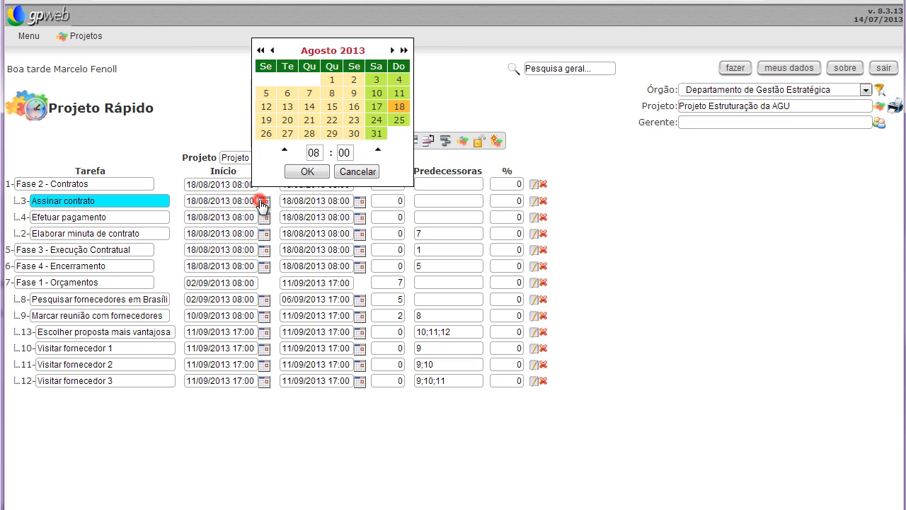
{"action": "left_click", "coordinate": [392, 51]}
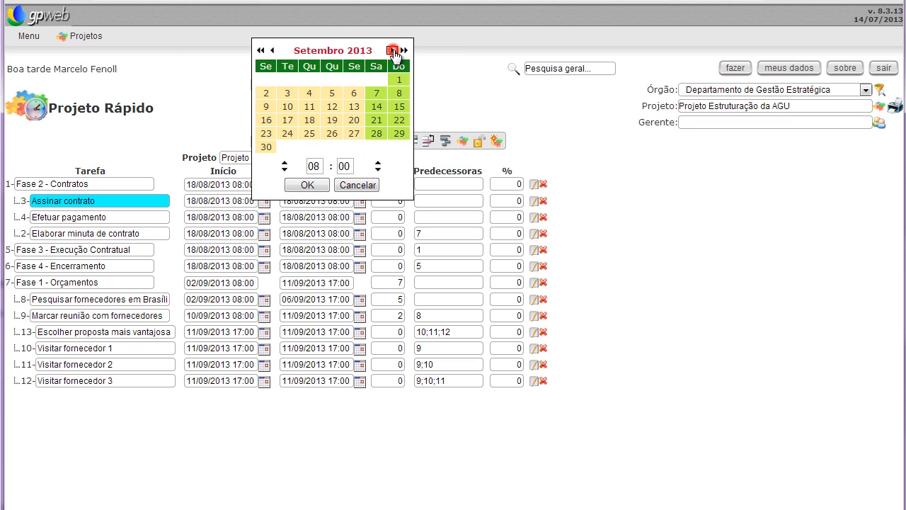
{"action": "left_click", "coordinate": [393, 51]}
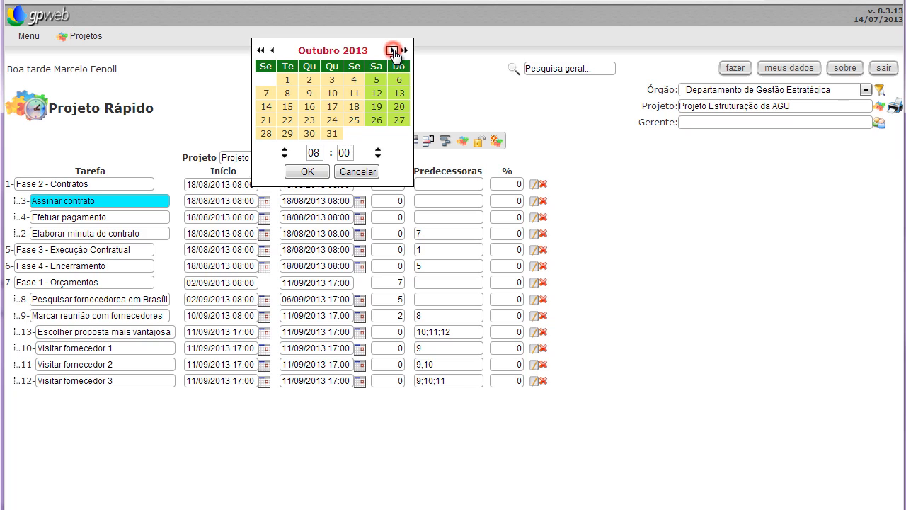
{"action": "left_click", "coordinate": [286, 80]}
{"action": "left_click", "coordinate": [309, 172]}
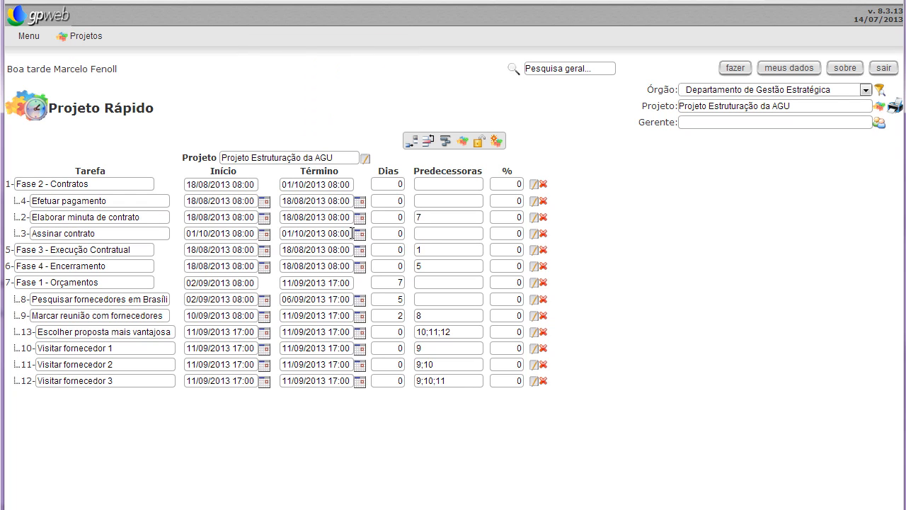
{"action": "left_click", "coordinate": [395, 234]}
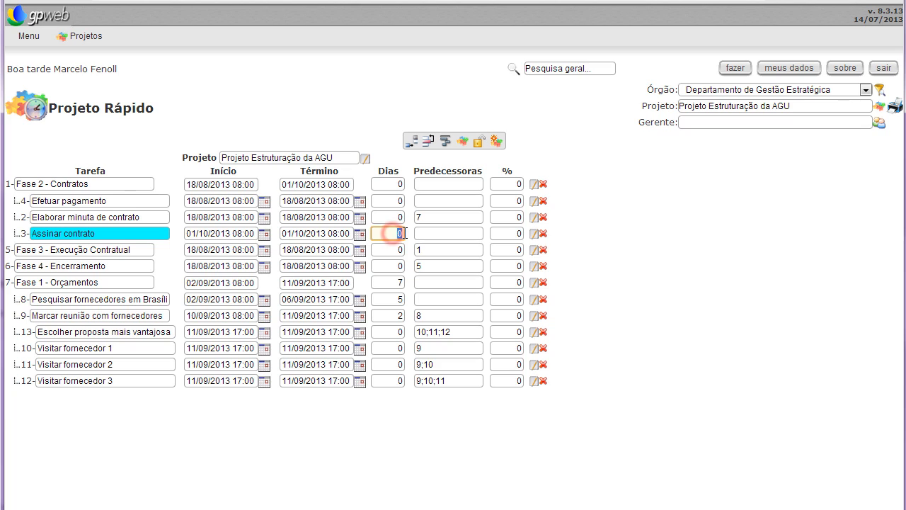
{"action": "type", "text": "1"}
{"action": "left_click", "coordinate": [217, 228]}
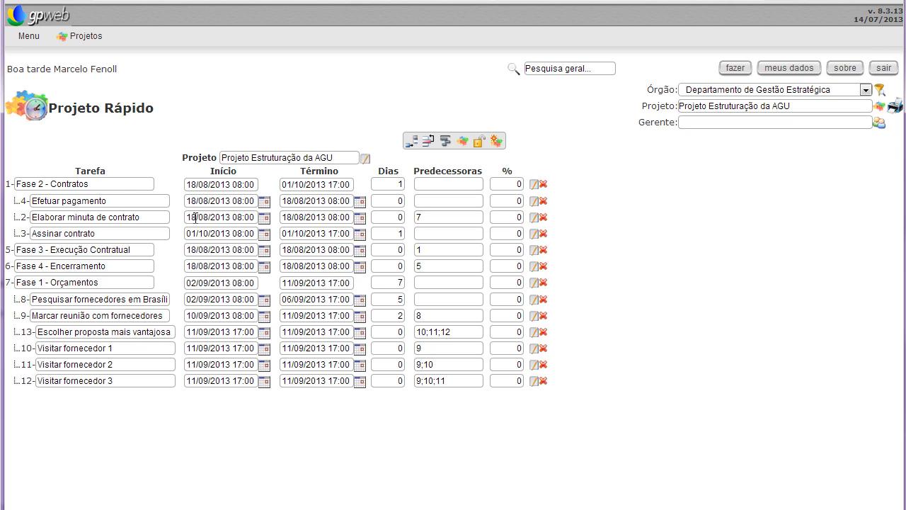
Step: Set the start of Elaborar minuta de contrato to 01/10/2013 08:00 and its duration to 1 day
{"action": "left_click", "coordinate": [265, 219]}
{"action": "left_click", "coordinate": [401, 67]}
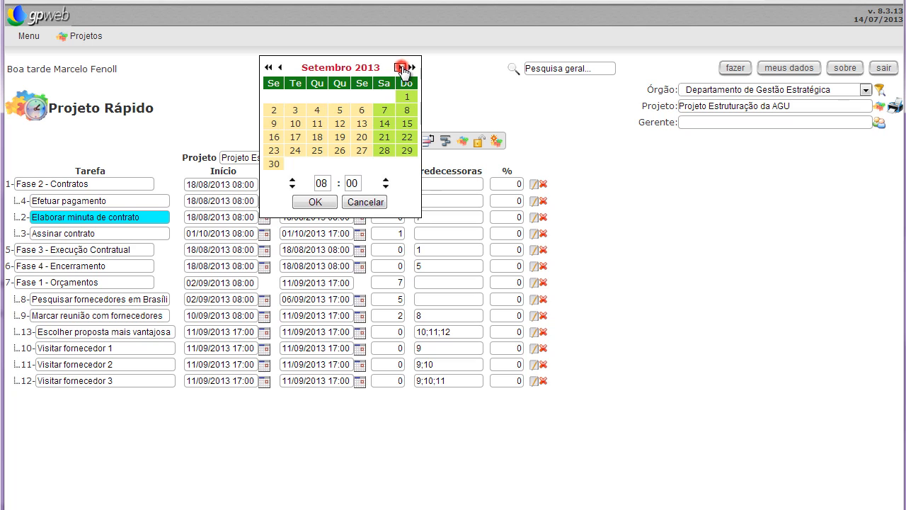
{"action": "left_click", "coordinate": [400, 67]}
{"action": "left_click", "coordinate": [296, 97]}
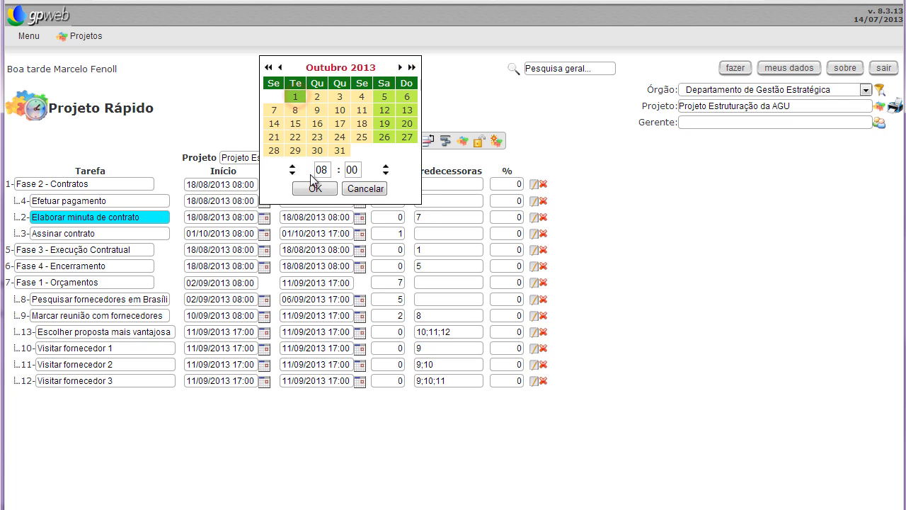
{"action": "left_click", "coordinate": [315, 189]}
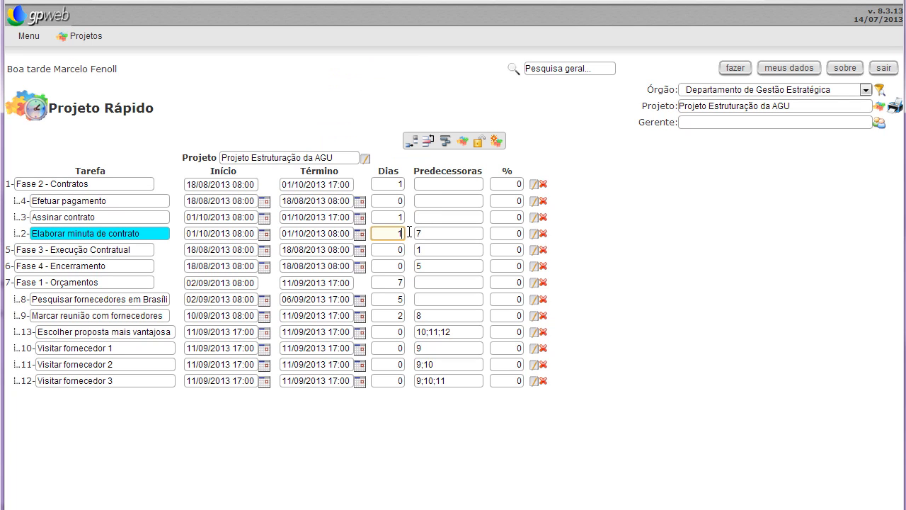
Step: Move the start date of Assinar contrato to 02/10/2013 at 08:00
{"action": "left_click", "coordinate": [264, 220]}
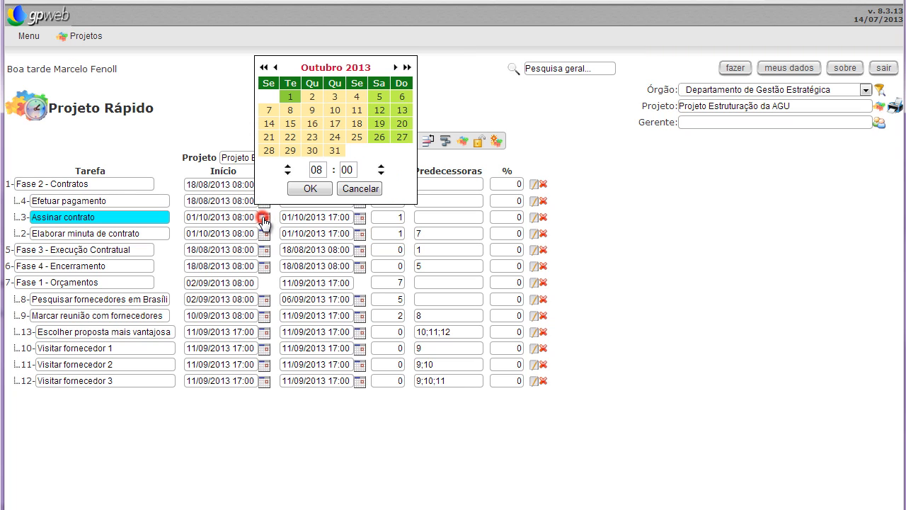
{"action": "left_click", "coordinate": [312, 97]}
{"action": "left_click", "coordinate": [310, 188]}
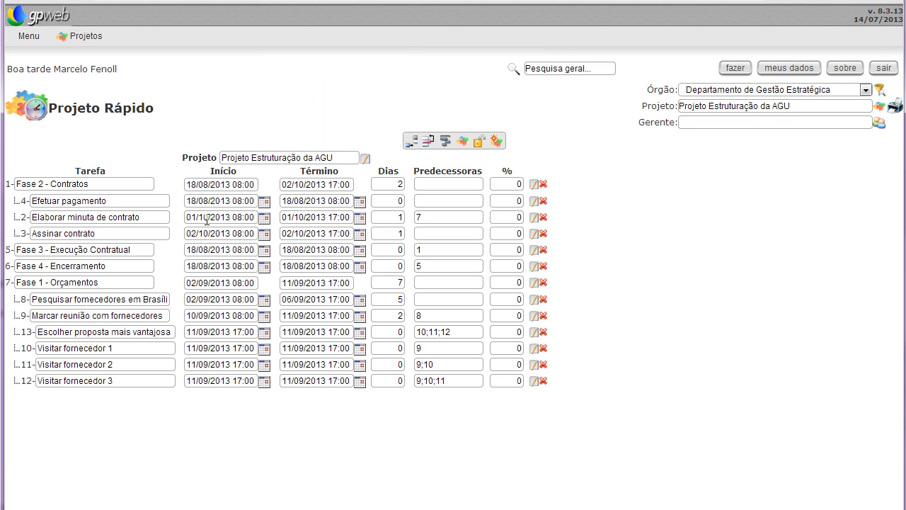
Step: Set the start date of Efetuar pagamento to 02/10/2013 at 08:00
{"action": "left_click", "coordinate": [264, 202]}
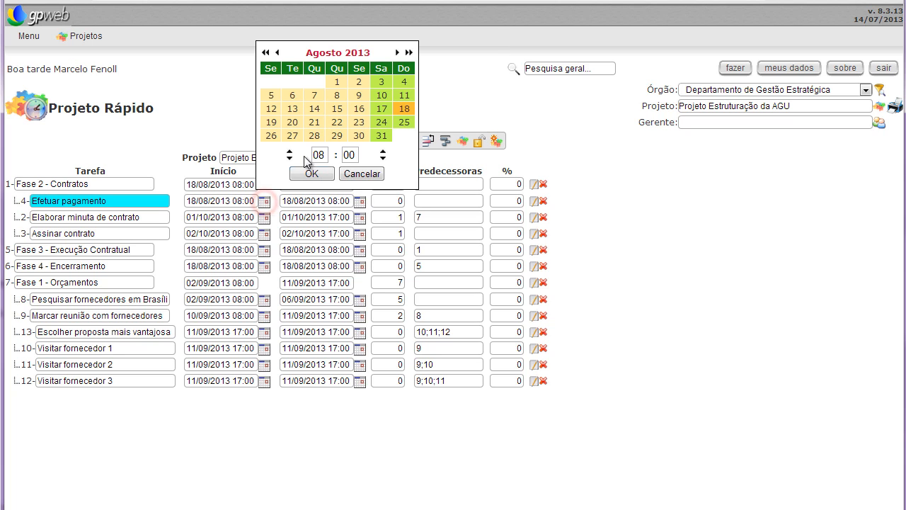
{"action": "left_click", "coordinate": [397, 53]}
{"action": "left_click", "coordinate": [397, 53]}
{"action": "left_click", "coordinate": [315, 82]}
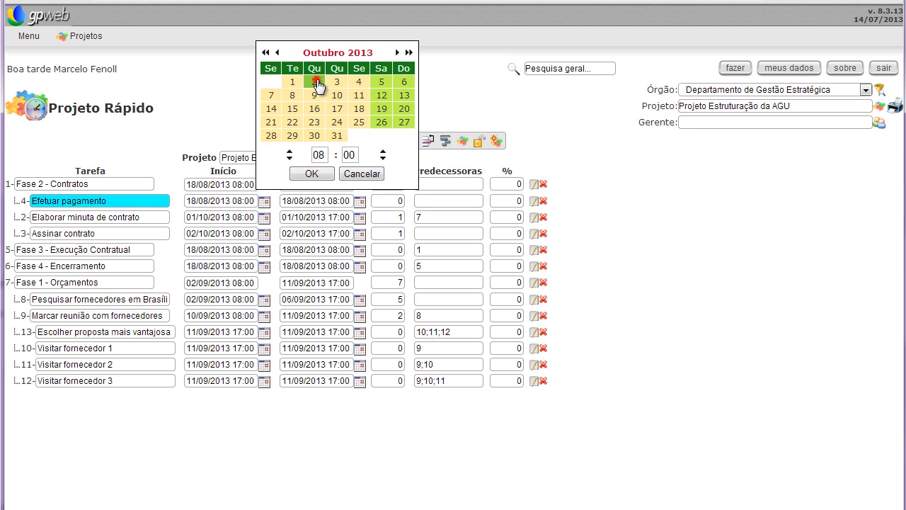
{"action": "left_click", "coordinate": [306, 173]}
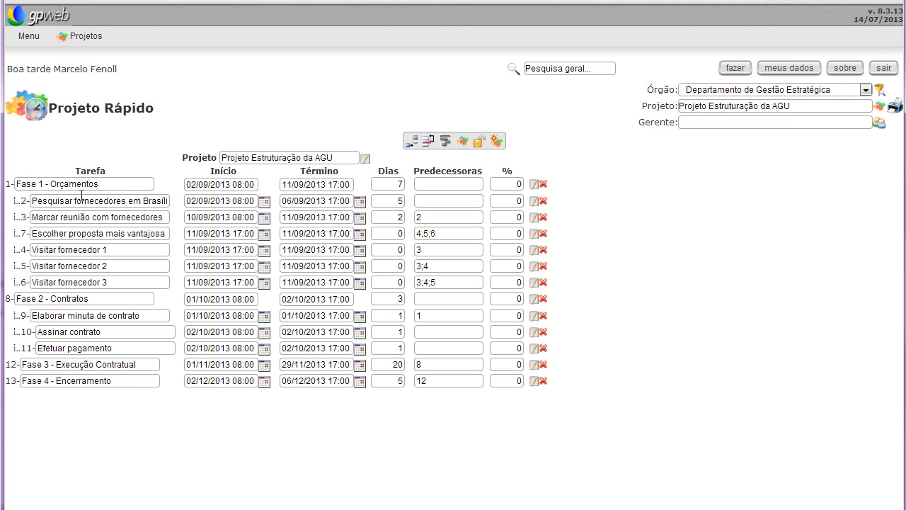
Step: Return to the project's details and examine the updated Gantt chart with the rescheduled phases and dependency links
{"action": "left_click", "coordinate": [464, 145]}
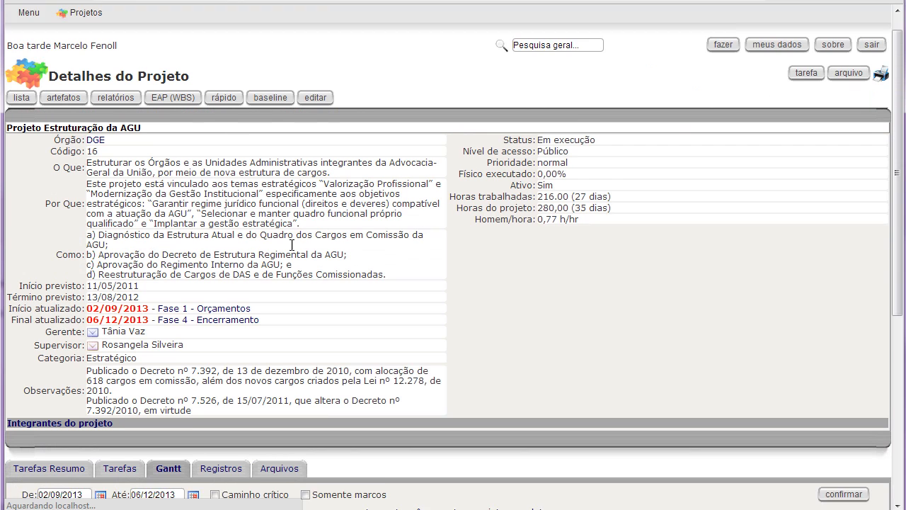
{"action": "scroll", "coordinate": [290, 244], "scroll_direction": "down", "scroll_amount": 5}
{"action": "scroll", "coordinate": [291, 250], "scroll_direction": "down", "scroll_amount": 4}
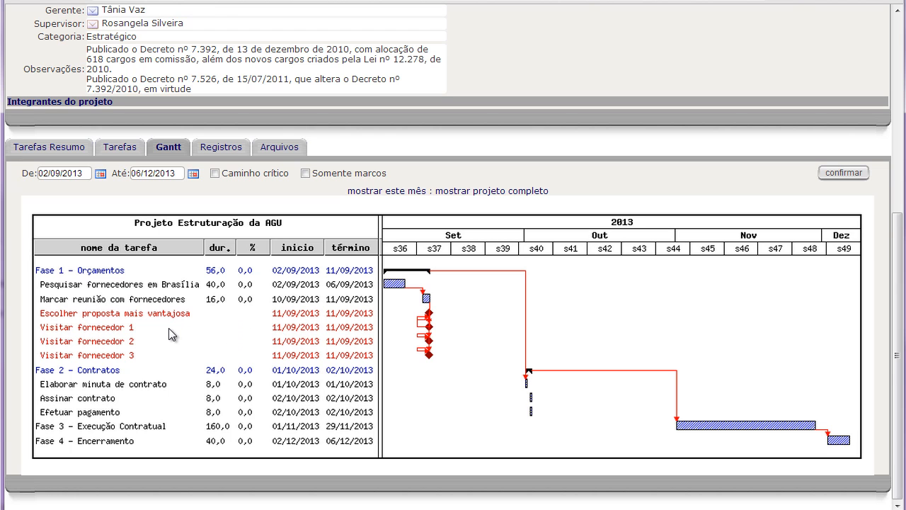
Step: Reopen the quick planning grid, open Visitar fornecedor 1 for editing and view its dates and designated users
{"action": "scroll", "coordinate": [179, 308], "scroll_direction": "up", "scroll_amount": 5}
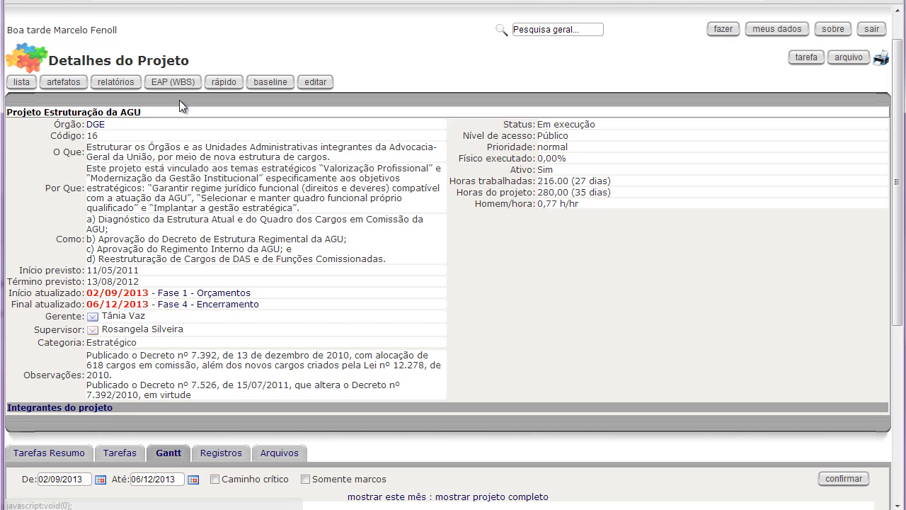
{"action": "left_click", "coordinate": [218, 83]}
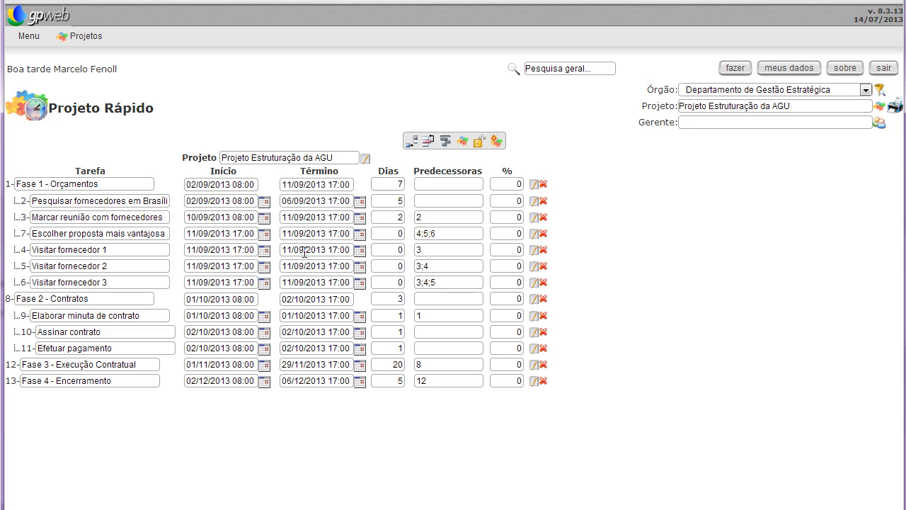
{"action": "left_click", "coordinate": [534, 251]}
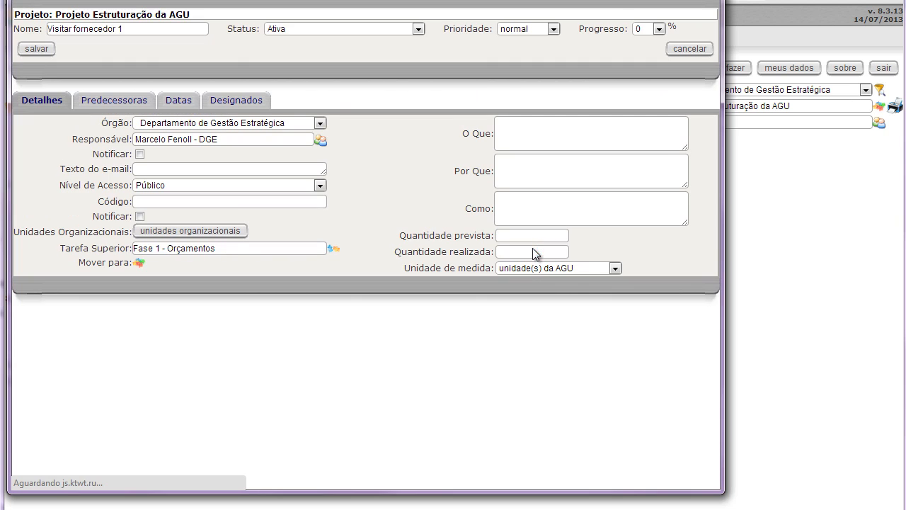
{"action": "left_click", "coordinate": [178, 99]}
{"action": "left_click", "coordinate": [234, 102]}
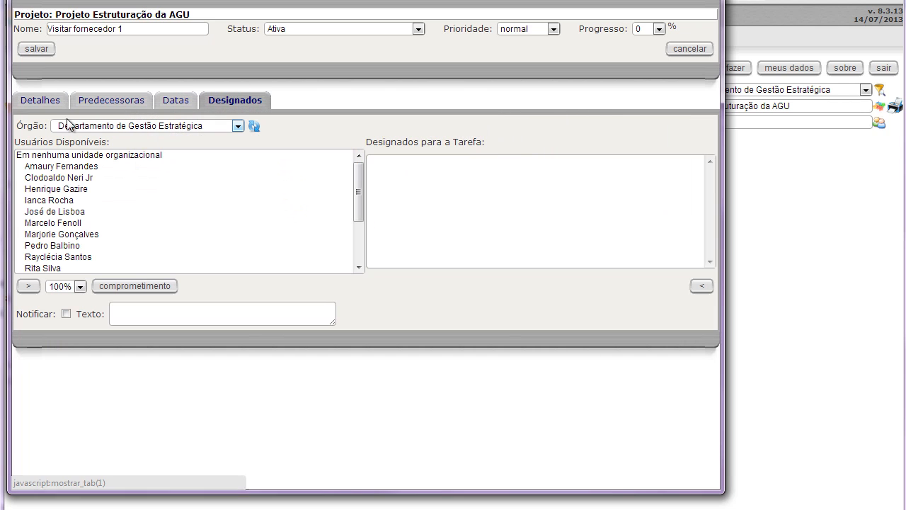
Step: Leave the editing of Visitar fornecedor 1, return to the project's details and examine its task list with Fase 1 and Fase 2 expanded
{"action": "left_click", "coordinate": [711, 5]}
{"action": "left_click", "coordinate": [463, 143]}
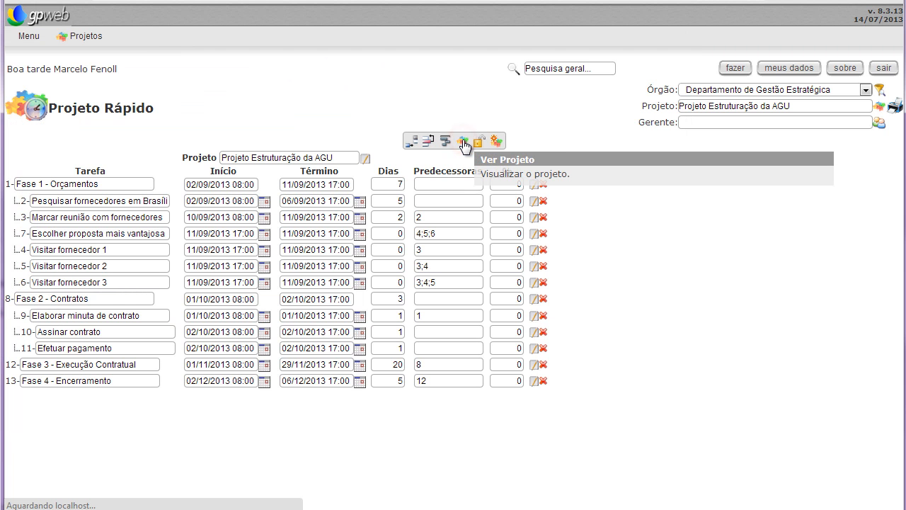
{"action": "scroll", "coordinate": [255, 314], "scroll_direction": "down", "scroll_amount": 3}
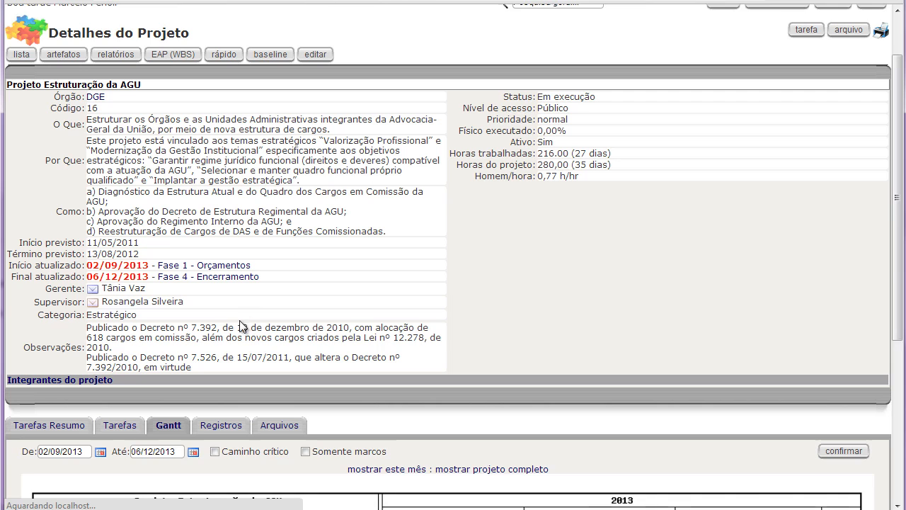
{"action": "left_click", "coordinate": [128, 402]}
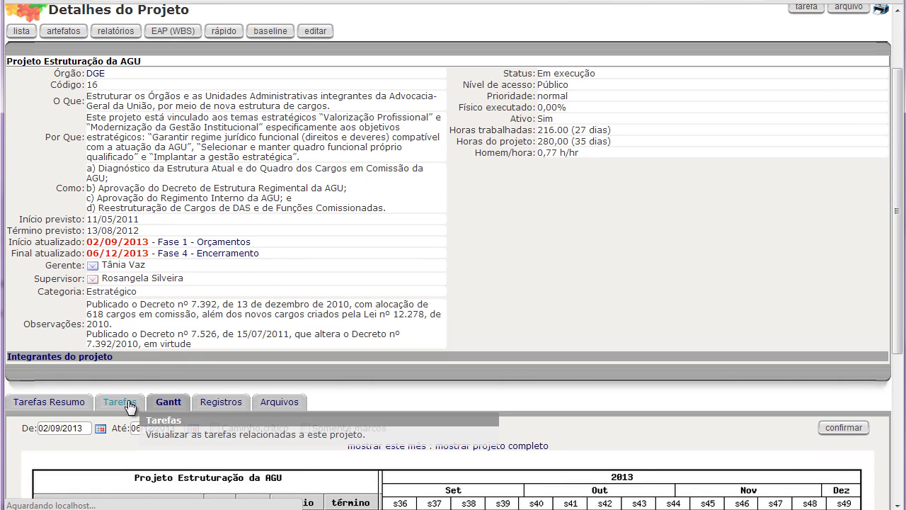
{"action": "scroll", "coordinate": [130, 408], "scroll_direction": "down", "scroll_amount": 3}
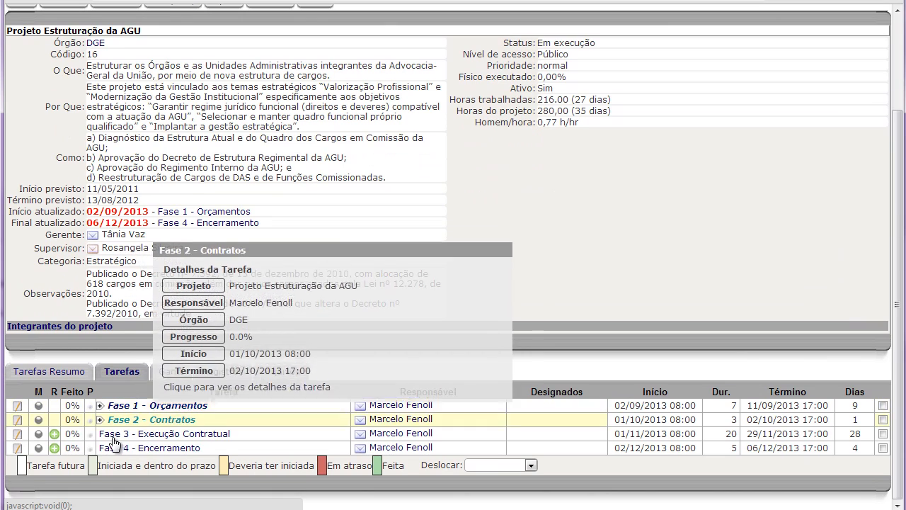
{"action": "left_click", "coordinate": [99, 348]}
{"action": "scroll", "coordinate": [155, 437], "scroll_direction": "down", "scroll_amount": 3}
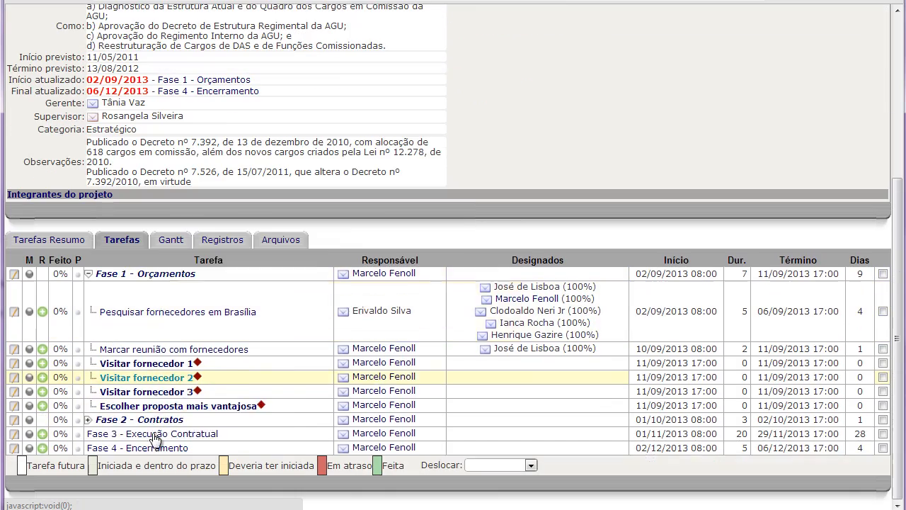
{"action": "left_click", "coordinate": [88, 420]}
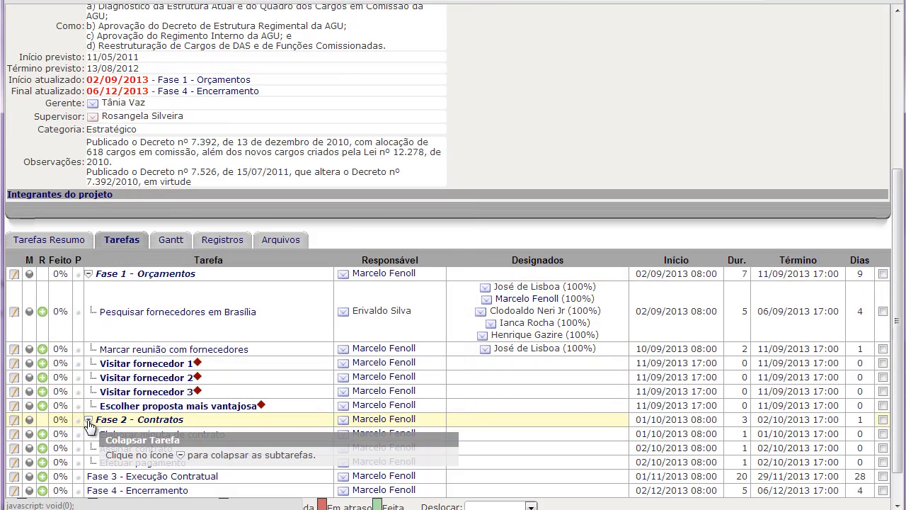
{"action": "mouse_move", "coordinate": [102, 367]}
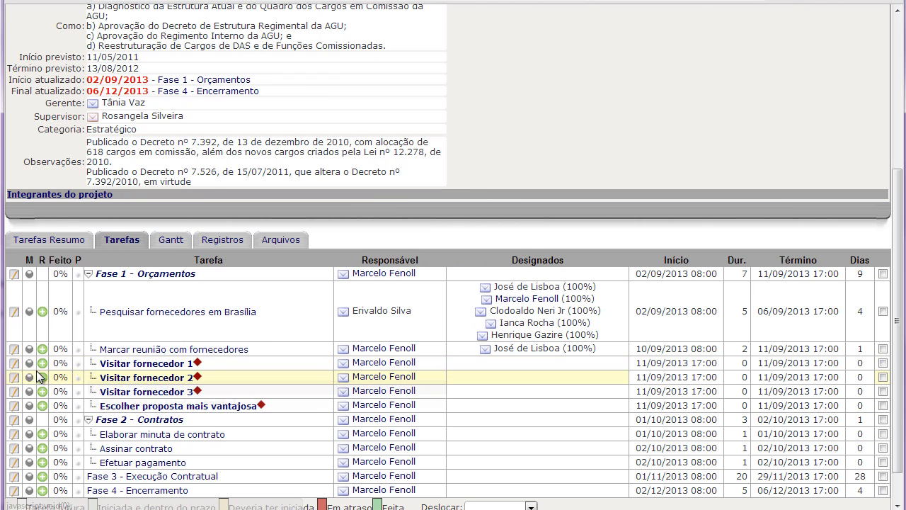
Step: Set the expected duration of Visitar fornecedor 1 to 1 day and save the task
{"action": "left_click", "coordinate": [14, 364]}
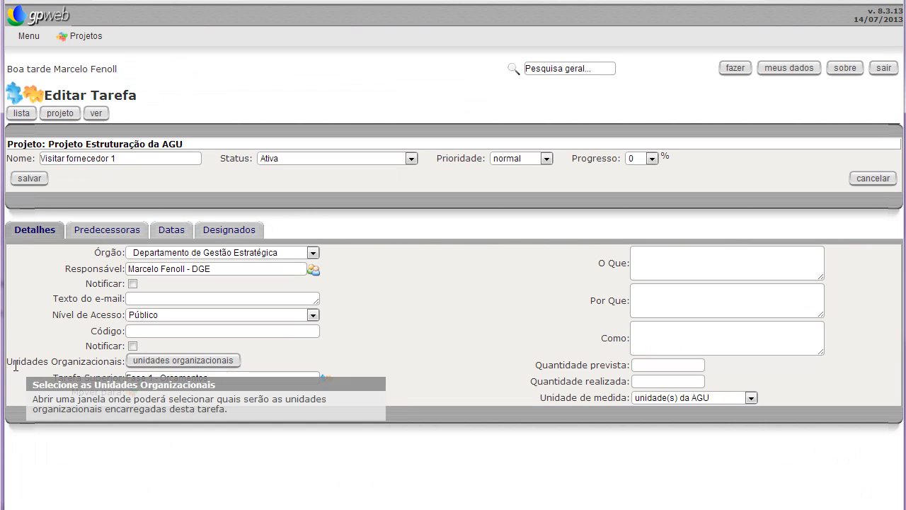
{"action": "left_click", "coordinate": [174, 232]}
{"action": "left_click", "coordinate": [106, 299]}
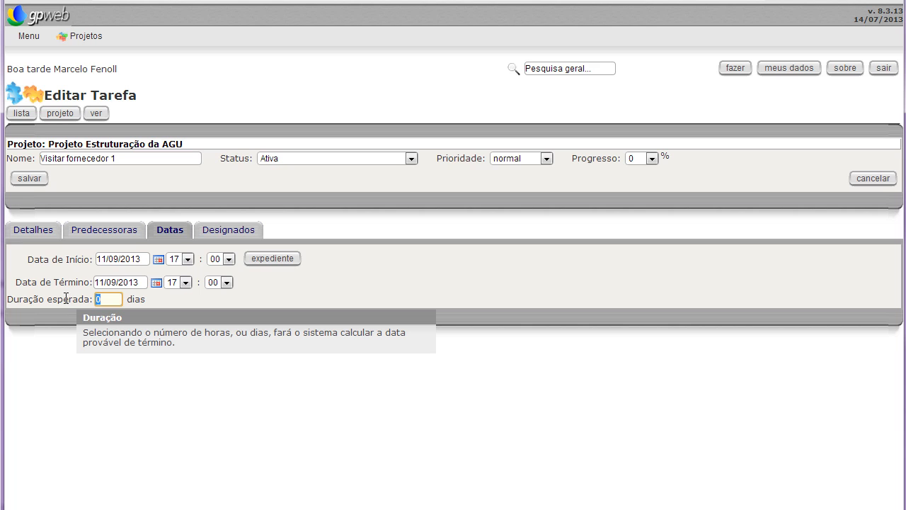
{"action": "type", "text": "1"}
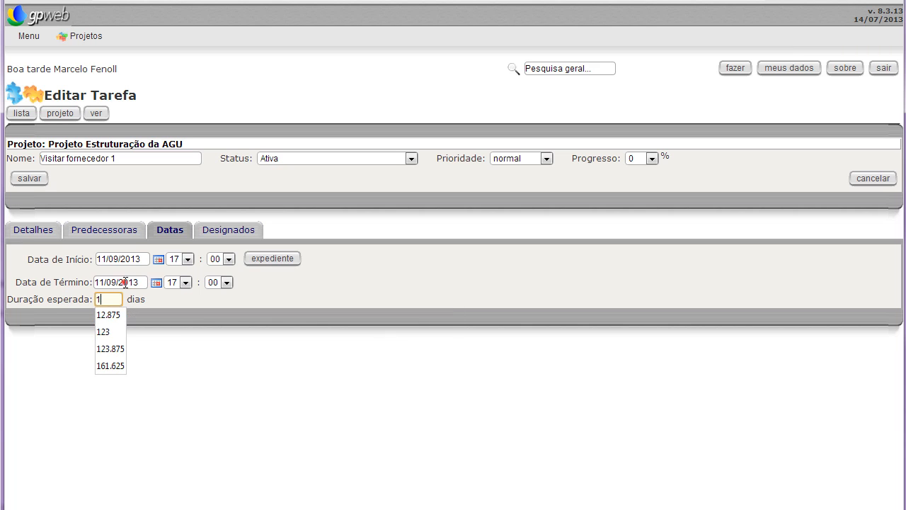
{"action": "left_click", "coordinate": [121, 282]}
{"action": "left_click", "coordinate": [31, 180]}
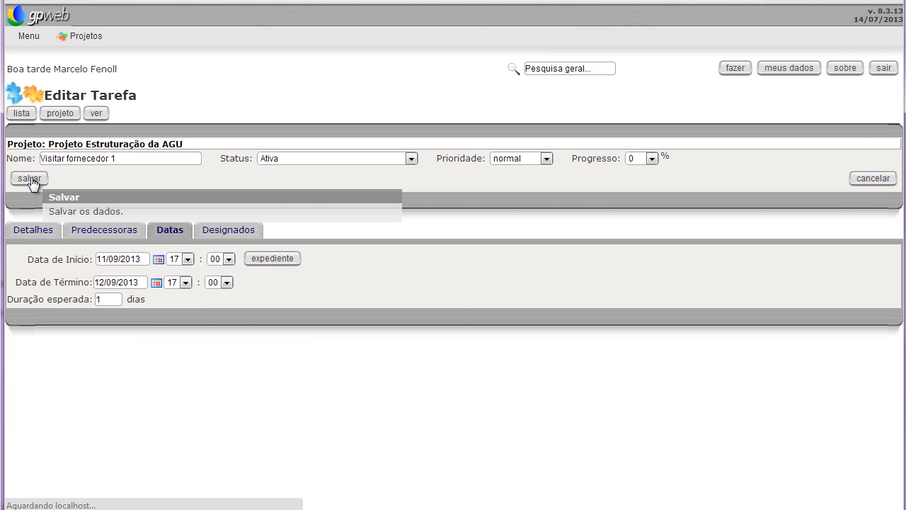
Step: Examine the Fase 1 - Orçamentos subtasks in the task list and the project's updated Gantt chart
{"action": "scroll", "coordinate": [173, 350], "scroll_direction": "down", "scroll_amount": 3}
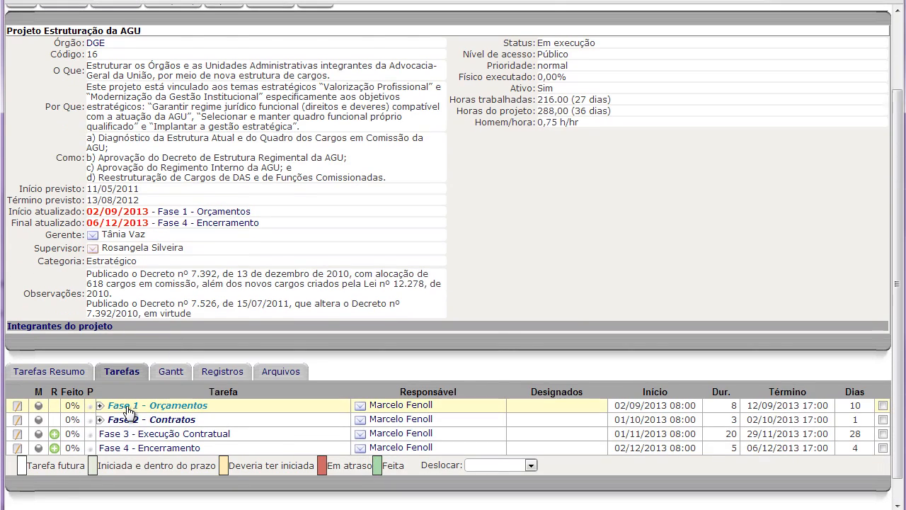
{"action": "left_click", "coordinate": [100, 409]}
{"action": "scroll", "coordinate": [178, 369], "scroll_direction": "down", "scroll_amount": 3}
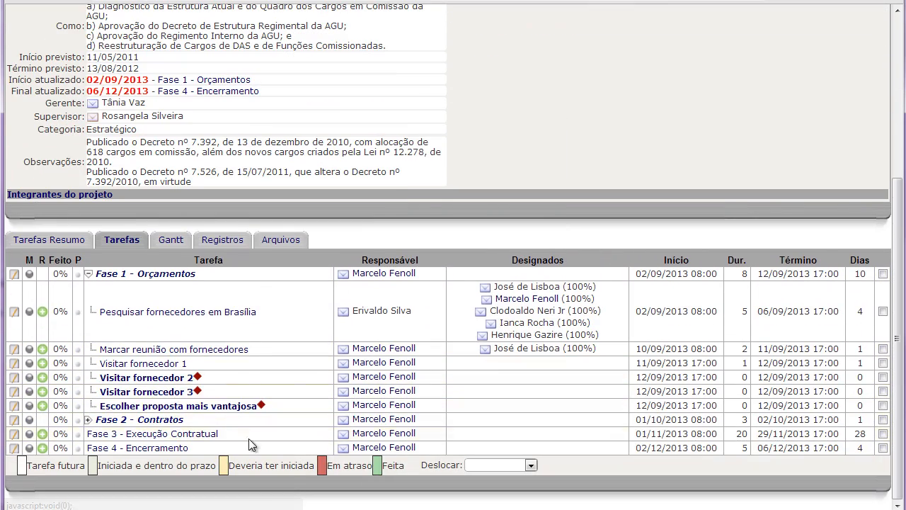
{"action": "mouse_move", "coordinate": [177, 366]}
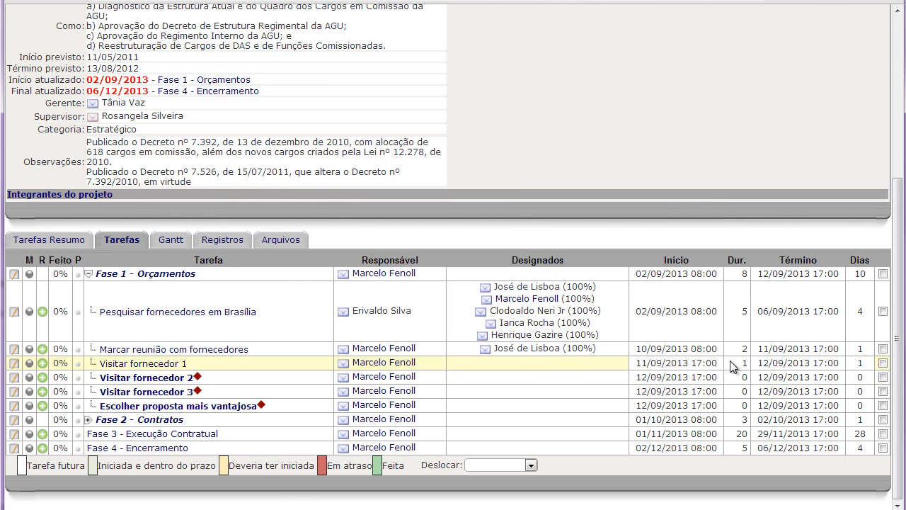
{"action": "left_click", "coordinate": [169, 241]}
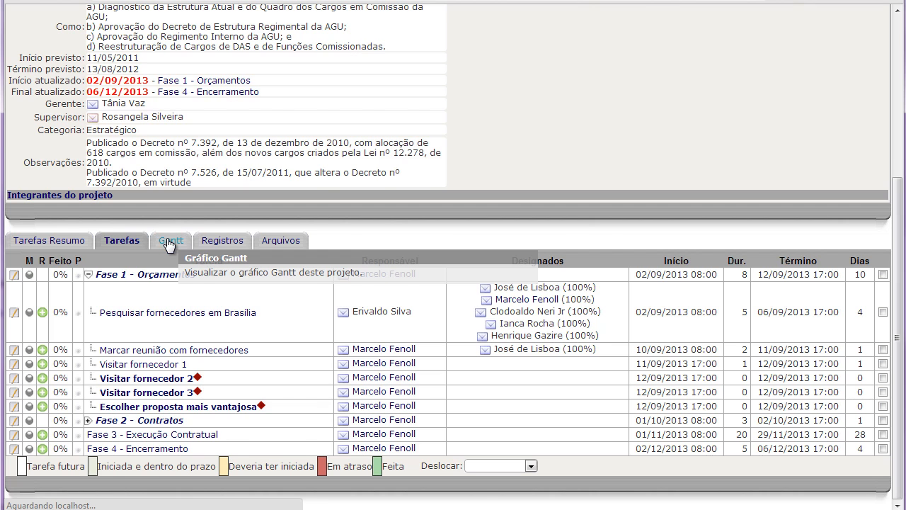
{"action": "scroll", "coordinate": [307, 372], "scroll_direction": "down", "scroll_amount": 5}
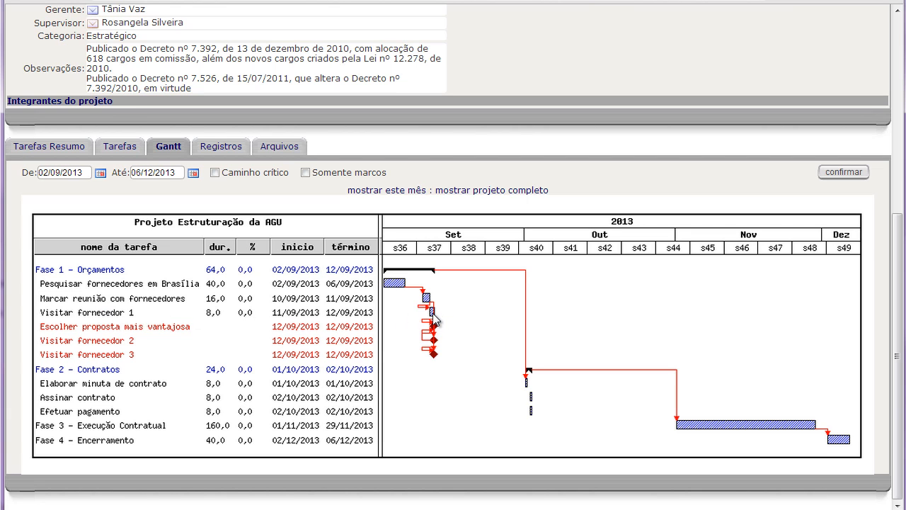
Step: Start a new project task named Encerramento do projeto with Fase 4 - Encerramento as its parent task
{"action": "scroll", "coordinate": [432, 317], "scroll_direction": "up", "scroll_amount": 5}
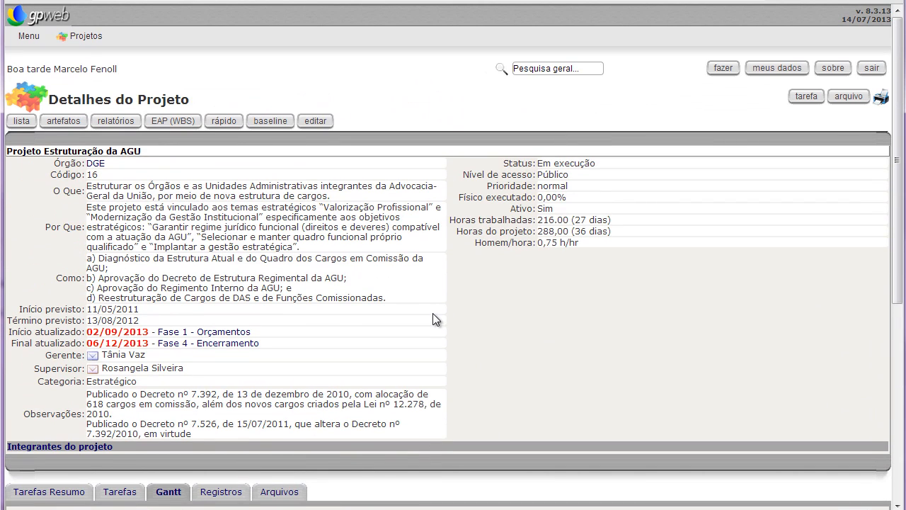
{"action": "left_click", "coordinate": [807, 99]}
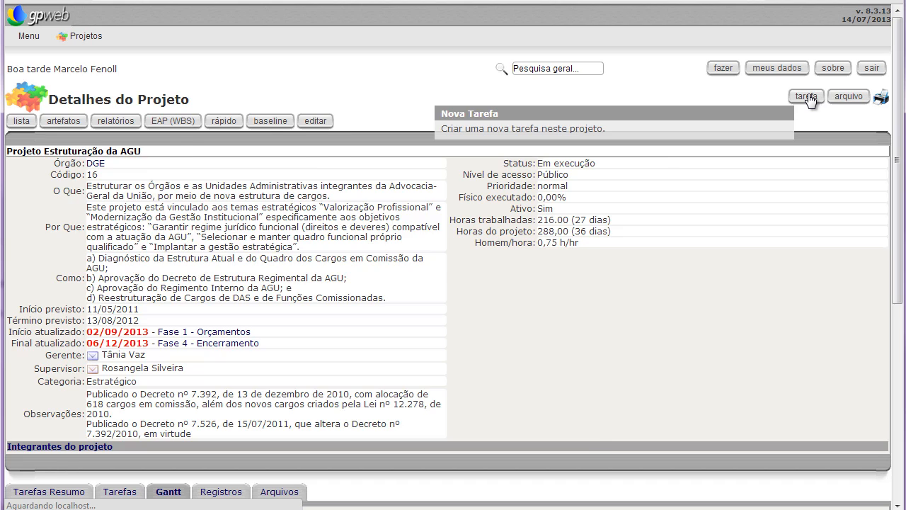
{"action": "type", "text": "Encerramento do projeto"}
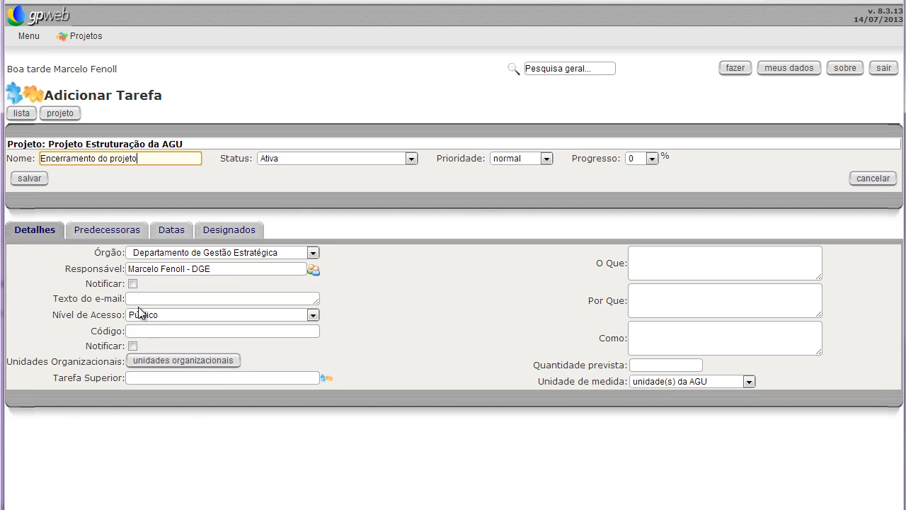
{"action": "left_click", "coordinate": [324, 382]}
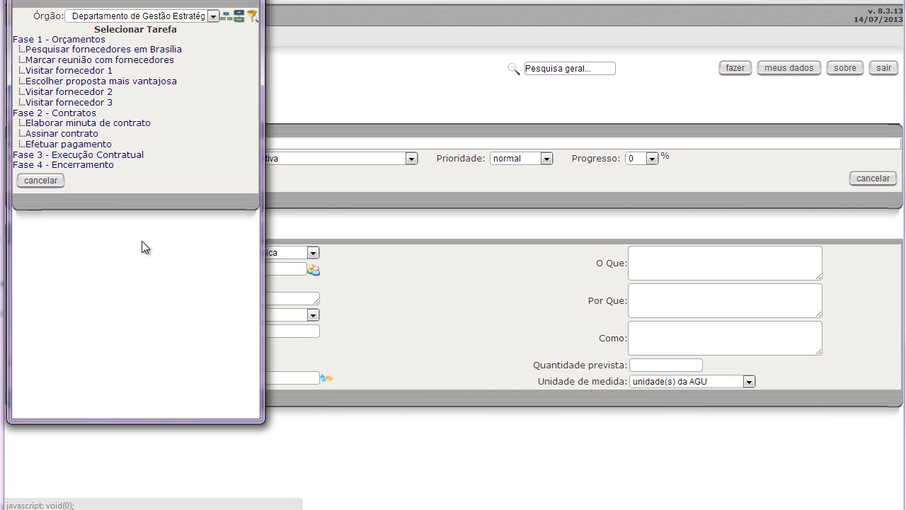
{"action": "left_click", "coordinate": [76, 167]}
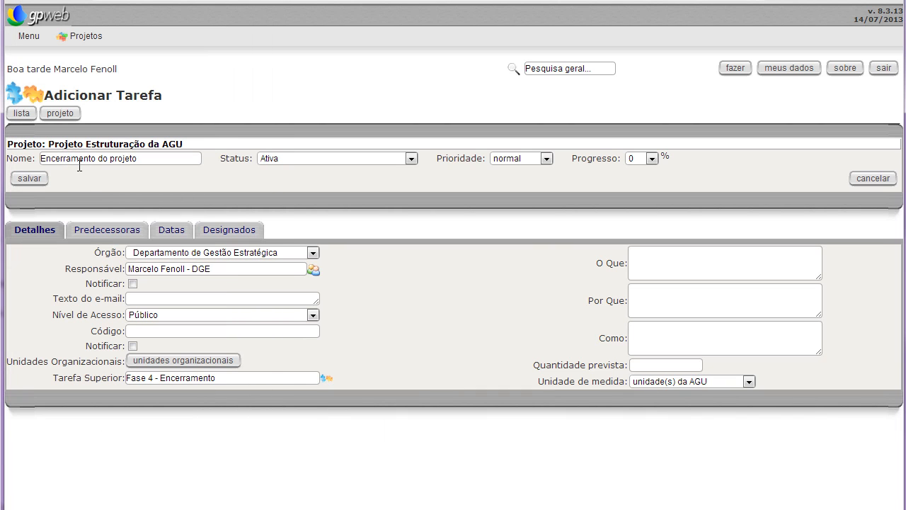
Step: Schedule the new task from 20/12/2013 at 17:00 with a duration of 1 day, check its designated user and save it
{"action": "left_click", "coordinate": [163, 232]}
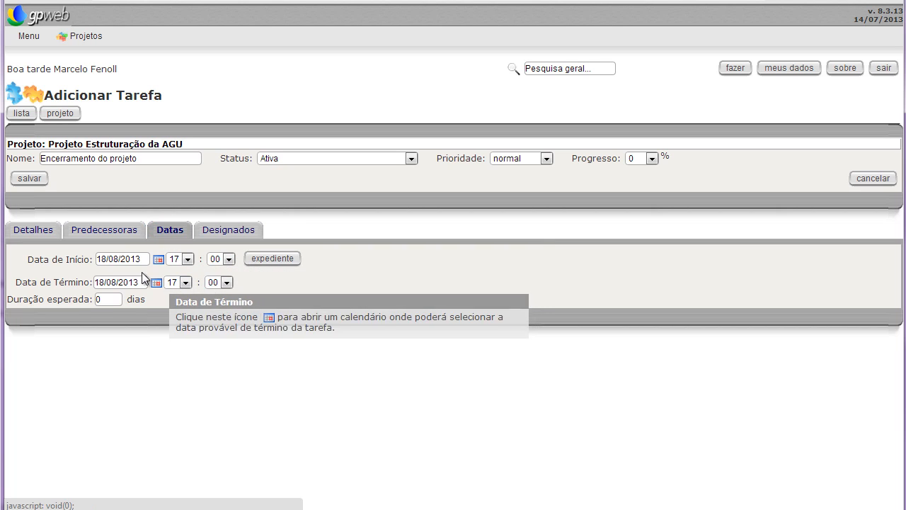
{"action": "left_click", "coordinate": [104, 299]}
{"action": "left_click", "coordinate": [209, 231]}
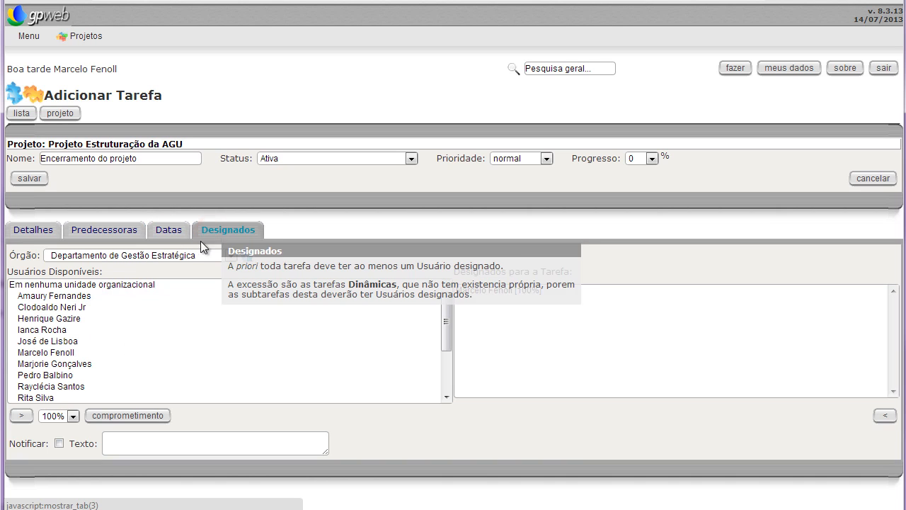
{"action": "left_click", "coordinate": [57, 352]}
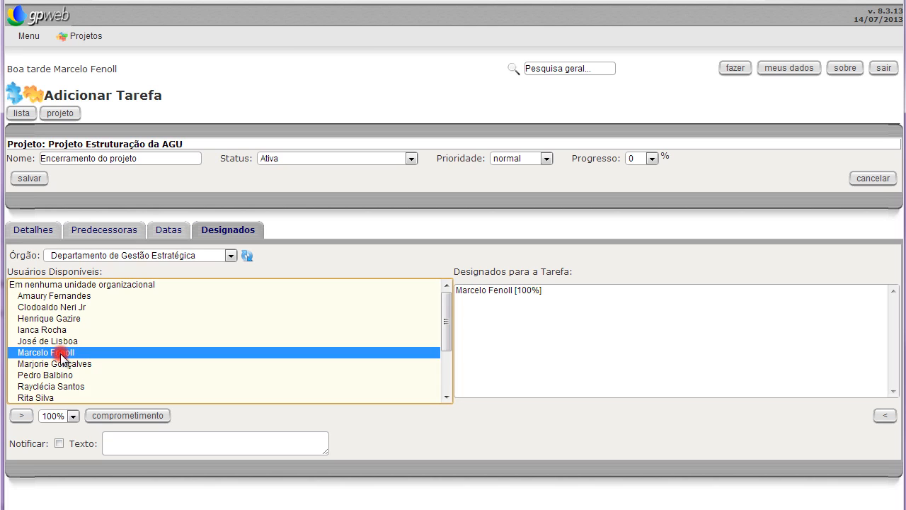
{"action": "left_click", "coordinate": [27, 180]}
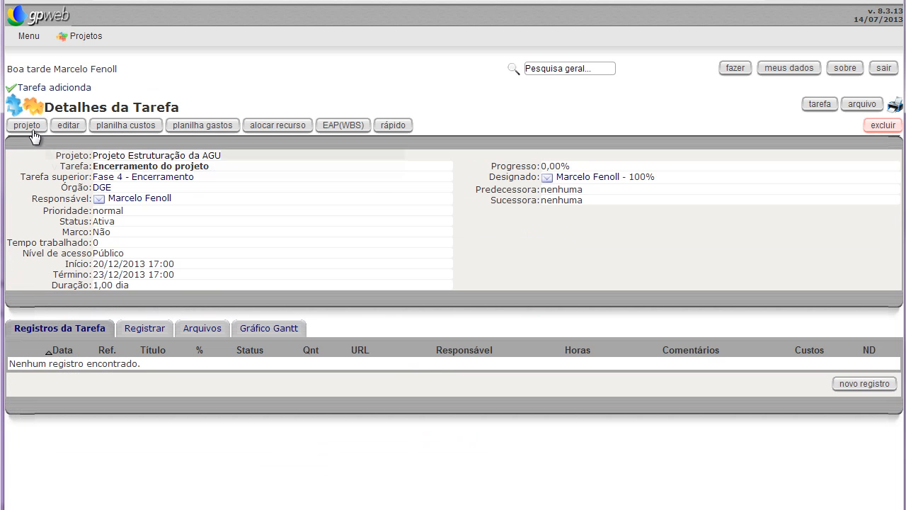
Step: Return to the project's details and examine the new Fase 4 subtask in the Gantt chart and the expanded task list
{"action": "left_click", "coordinate": [28, 126]}
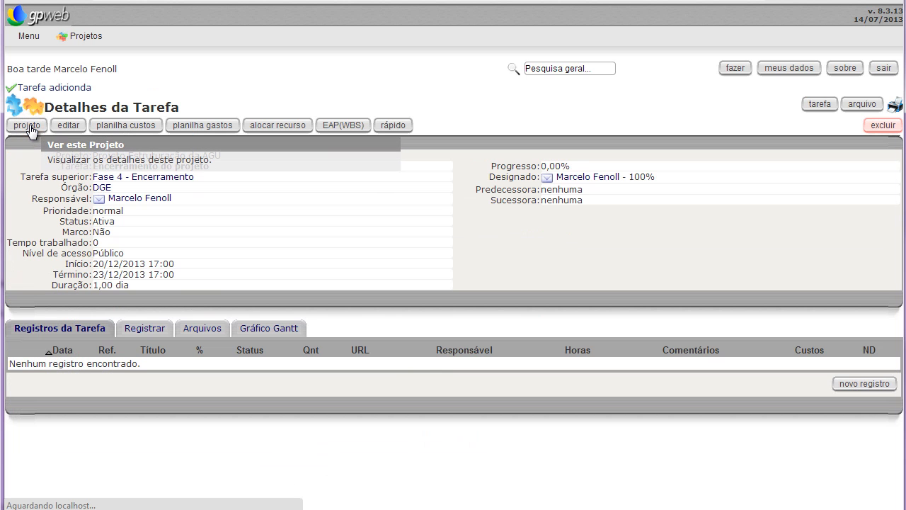
{"action": "scroll", "coordinate": [194, 290], "scroll_direction": "down", "scroll_amount": 5}
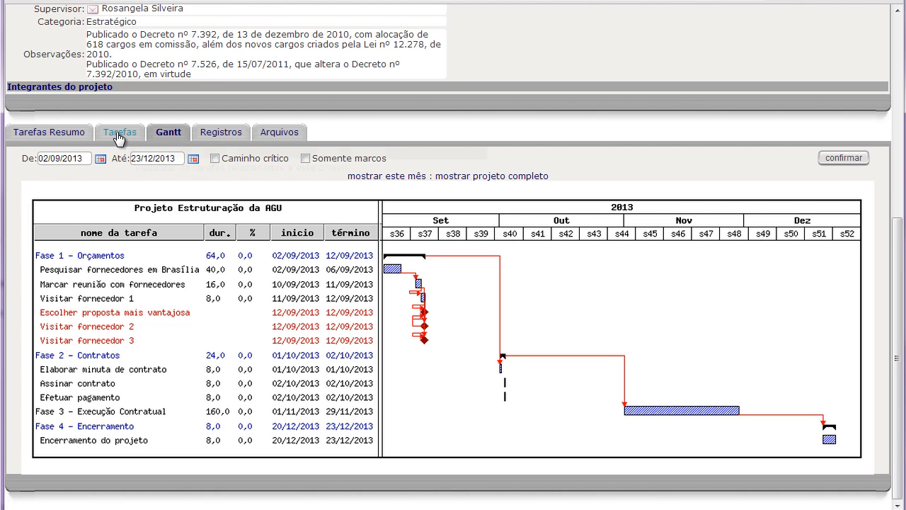
{"action": "left_click", "coordinate": [118, 135]}
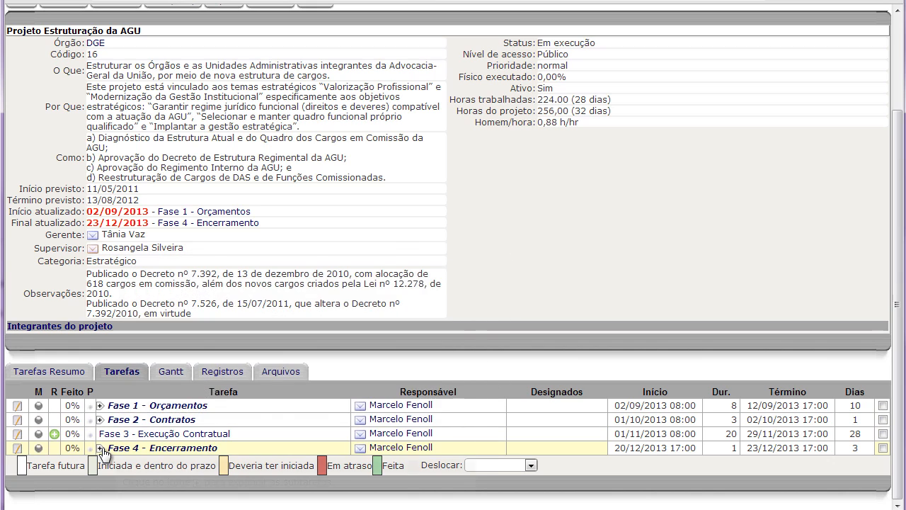
{"action": "left_click", "coordinate": [100, 447]}
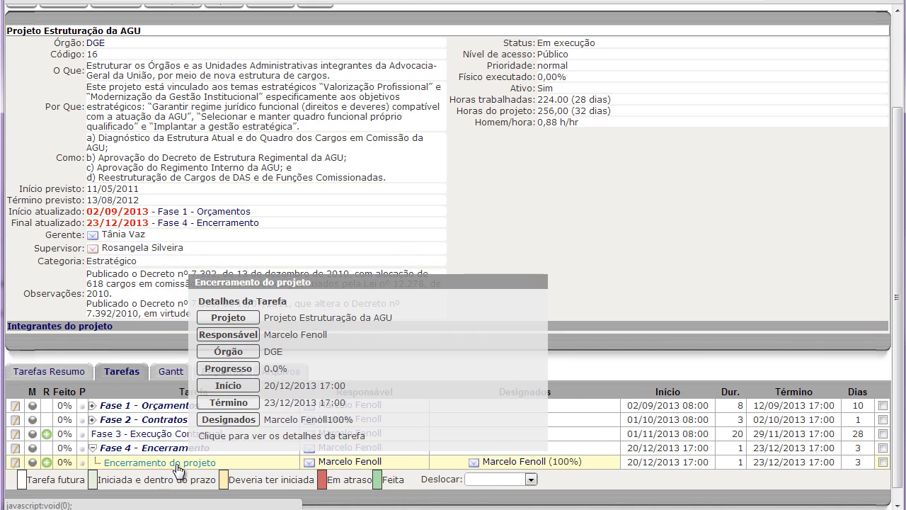
{"action": "scroll", "coordinate": [230, 281], "scroll_direction": "up", "scroll_amount": 3}
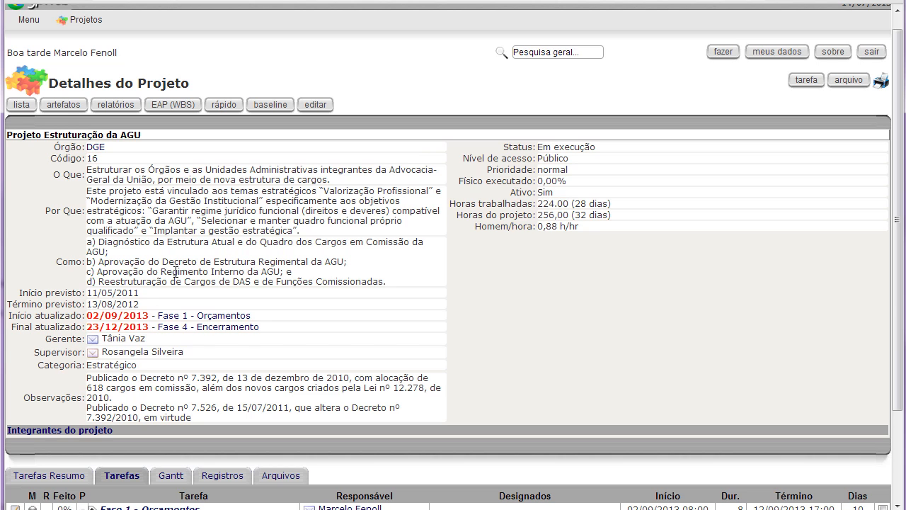
{"action": "scroll", "coordinate": [175, 271], "scroll_direction": "down", "scroll_amount": 4}
{"action": "scroll", "coordinate": [173, 266], "scroll_direction": "up", "scroll_amount": 4}
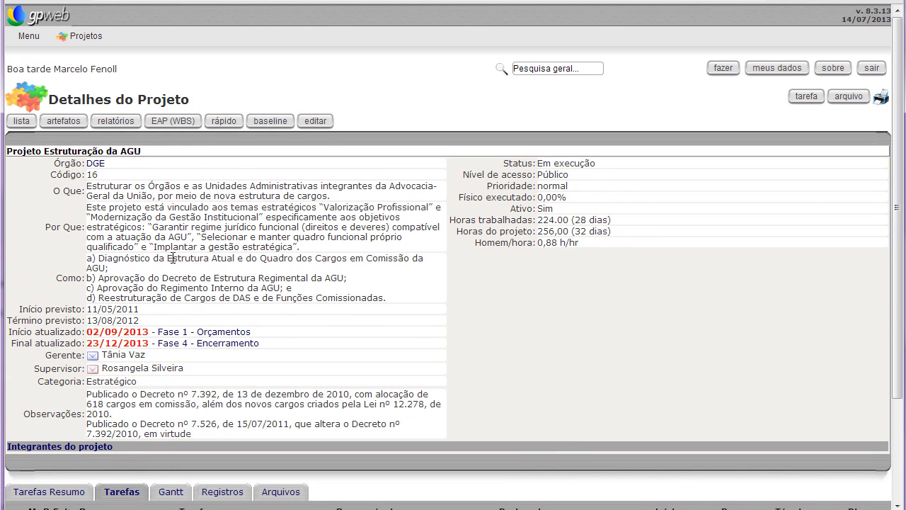
Step: View the project's work breakdown structure and its quick planning grid, returning to the project's details after each
{"action": "left_click", "coordinate": [163, 124]}
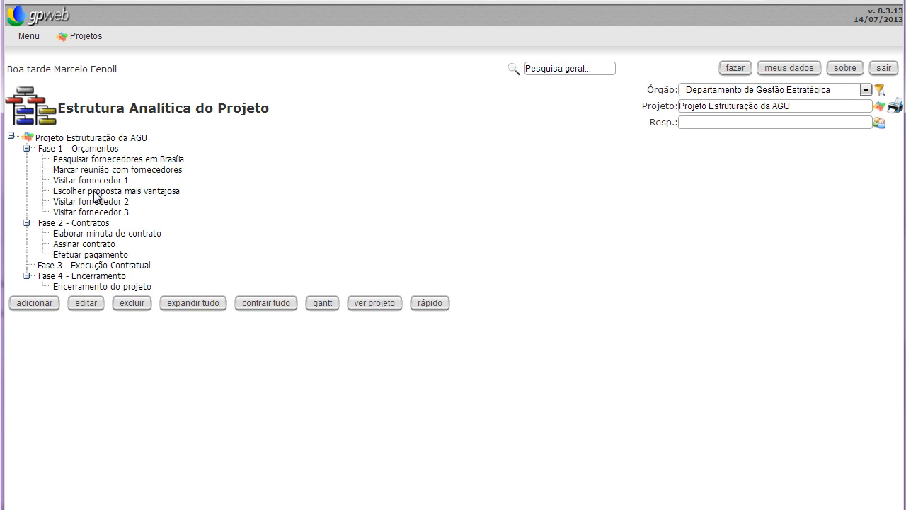
{"action": "left_click", "coordinate": [374, 303]}
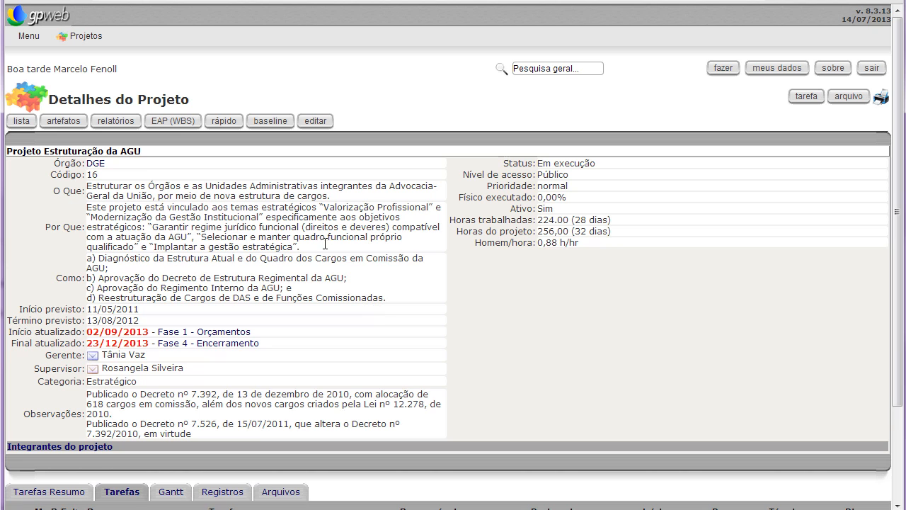
{"action": "left_click", "coordinate": [223, 125]}
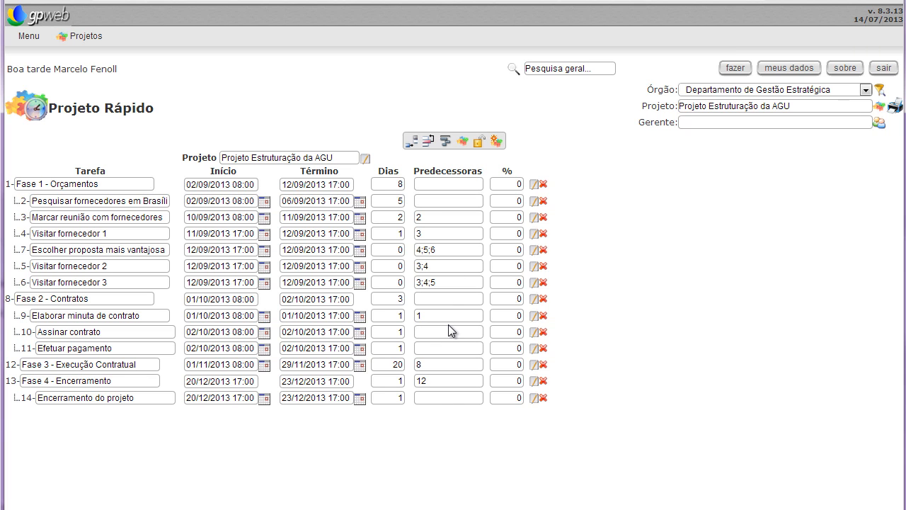
{"action": "left_click", "coordinate": [462, 142]}
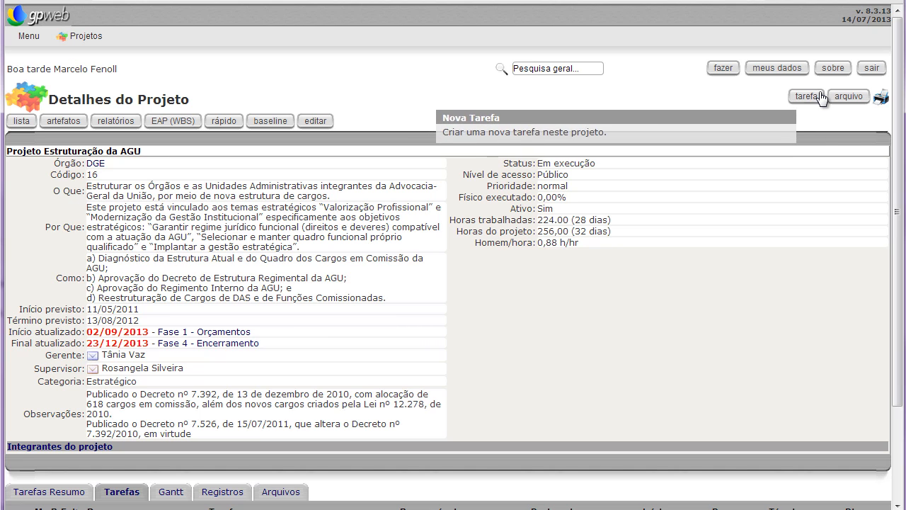
Step: Review the project's task list, return to the project list and open the details of Projeto Provimento de Cargos de Advogado da União
{"action": "scroll", "coordinate": [759, 153], "scroll_direction": "down", "scroll_amount": 3}
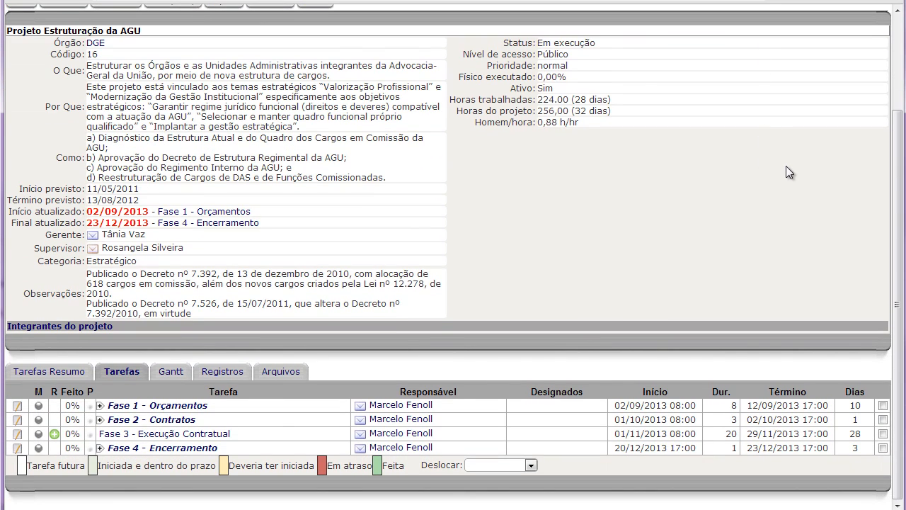
{"action": "scroll", "coordinate": [613, 259], "scroll_direction": "up", "scroll_amount": 3}
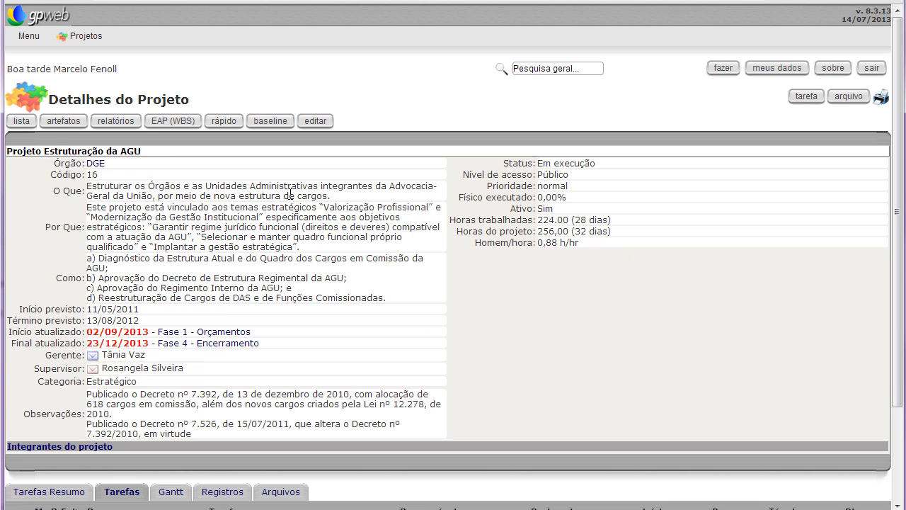
{"action": "left_click", "coordinate": [26, 123]}
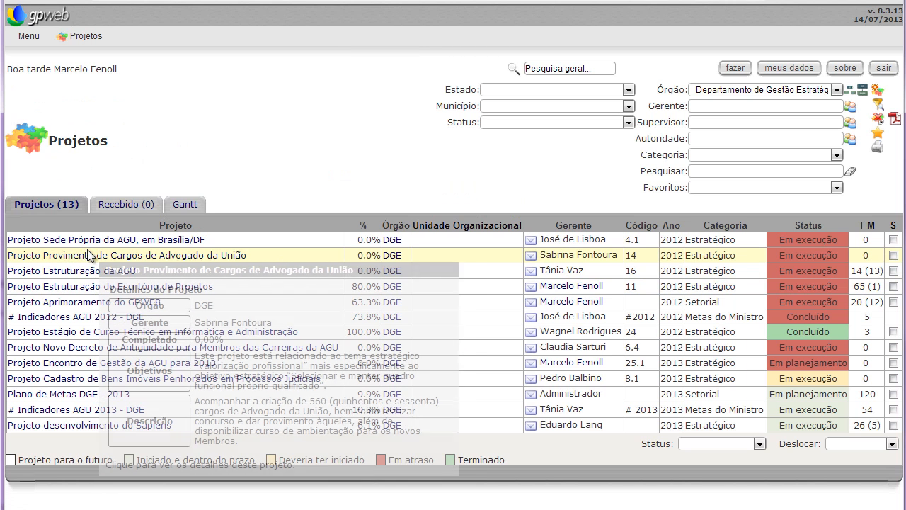
{"action": "mouse_move", "coordinate": [98, 261]}
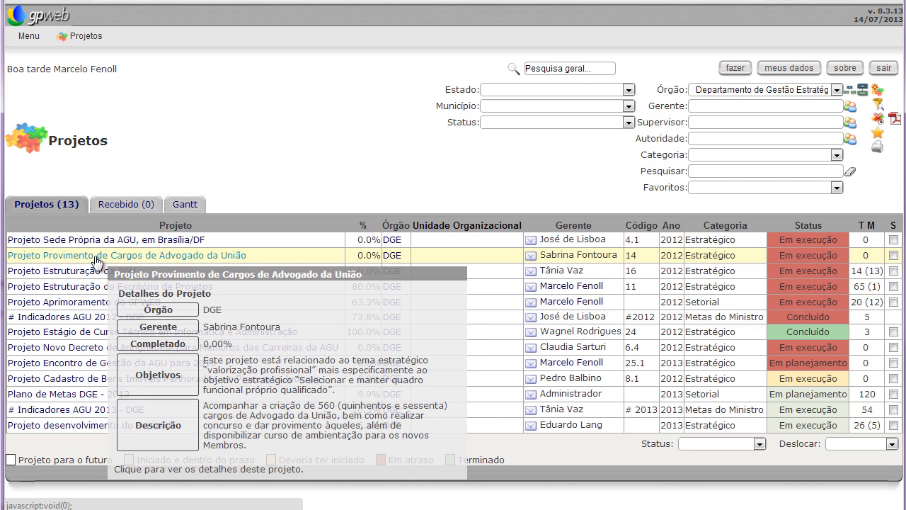
{"action": "mouse_move", "coordinate": [110, 293]}
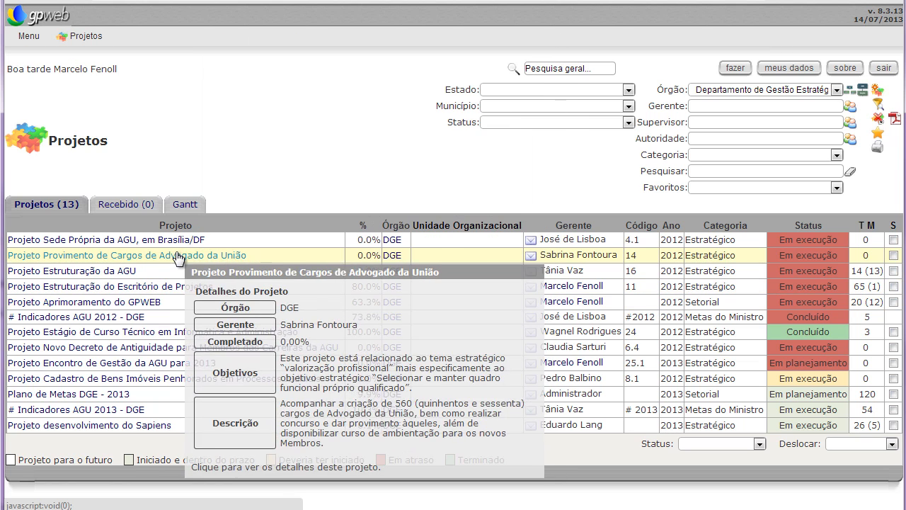
{"action": "mouse_move", "coordinate": [165, 287]}
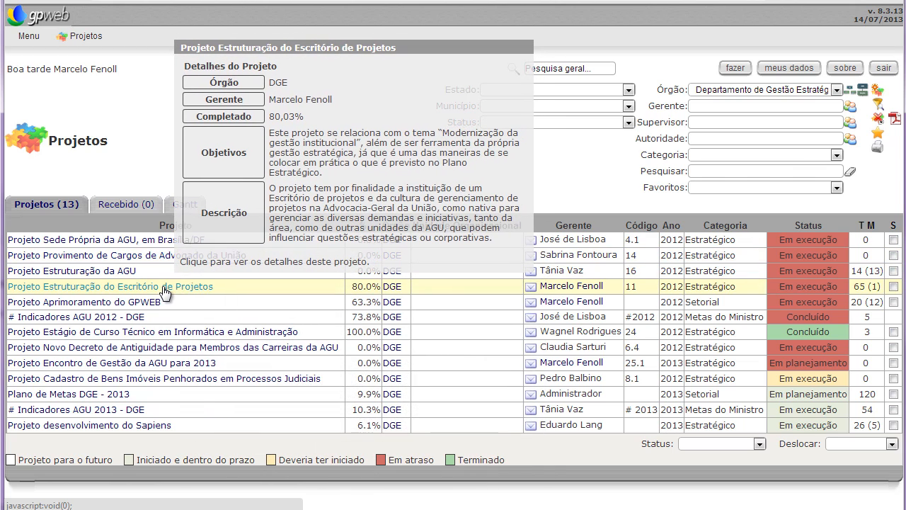
{"action": "mouse_move", "coordinate": [148, 259]}
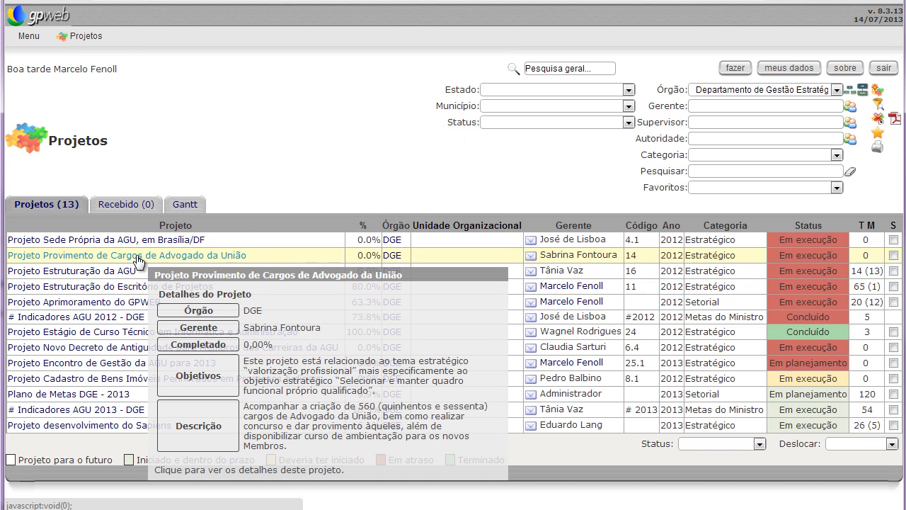
{"action": "left_click", "coordinate": [137, 259]}
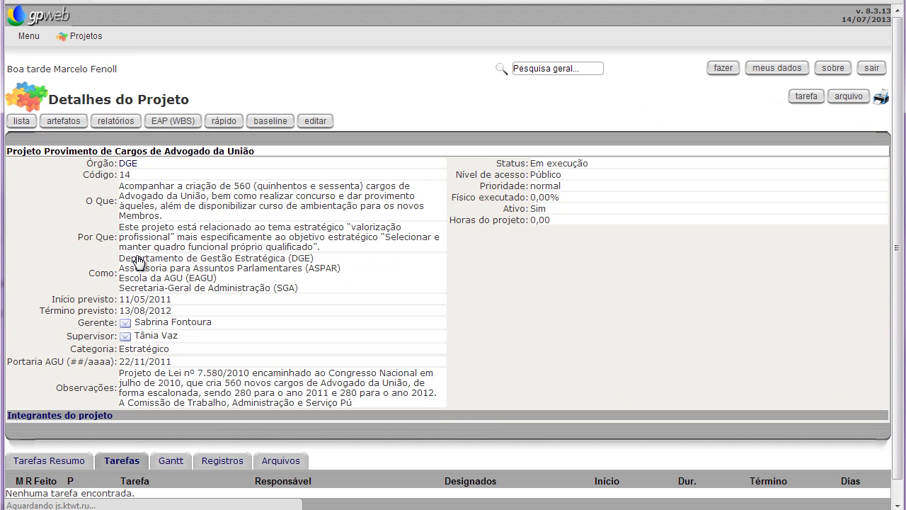
Step: Edit the project to import from Projeto Estruturação do Escritório de Projetos and save it
{"action": "left_click", "coordinate": [301, 122]}
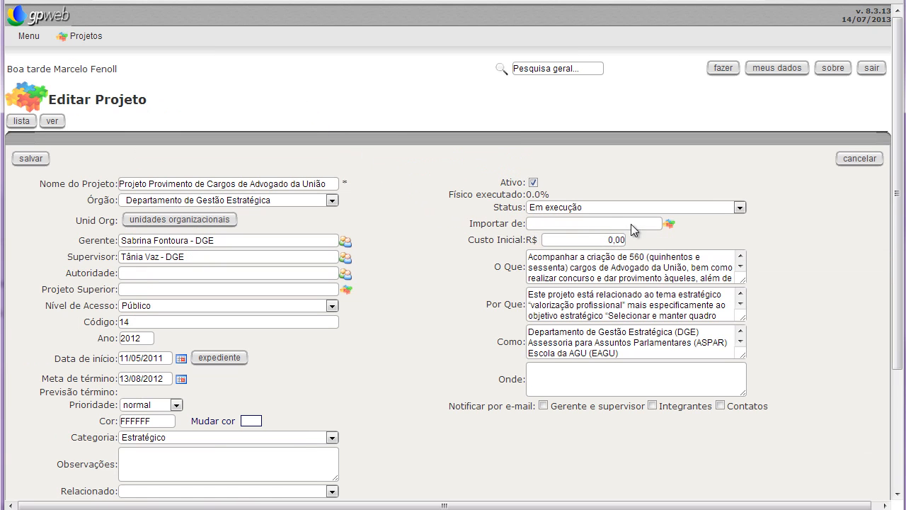
{"action": "left_click", "coordinate": [668, 225]}
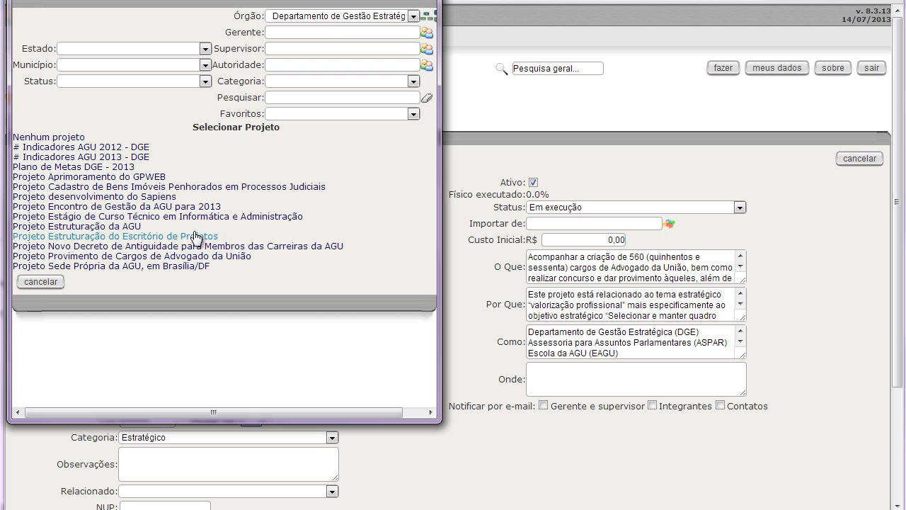
{"action": "left_click", "coordinate": [149, 237]}
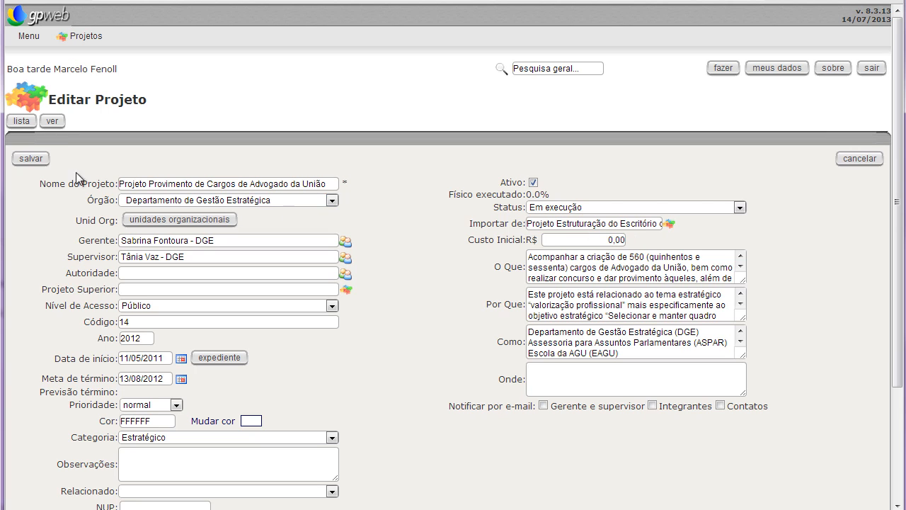
{"action": "left_click", "coordinate": [36, 162]}
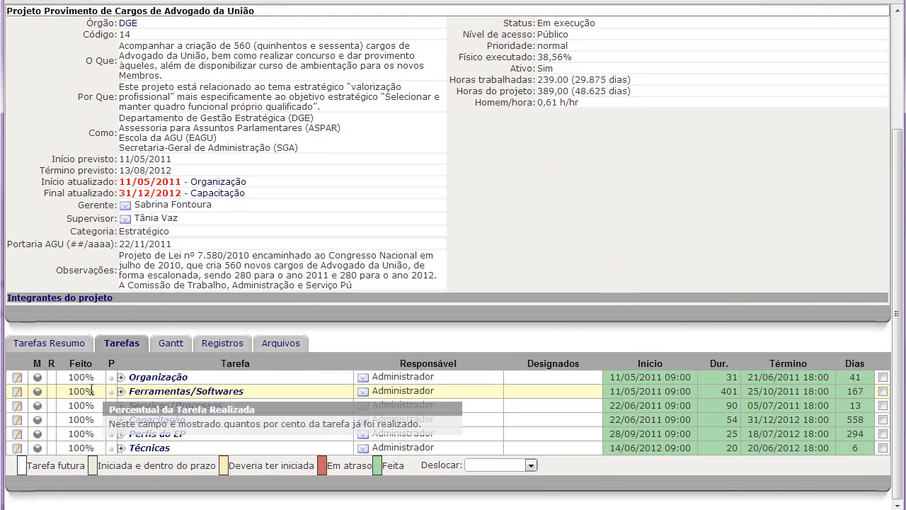
Step: Examine the imported tasks, their completion percentages and the updated project details
{"action": "scroll", "coordinate": [109, 399], "scroll_direction": "up", "scroll_amount": 3}
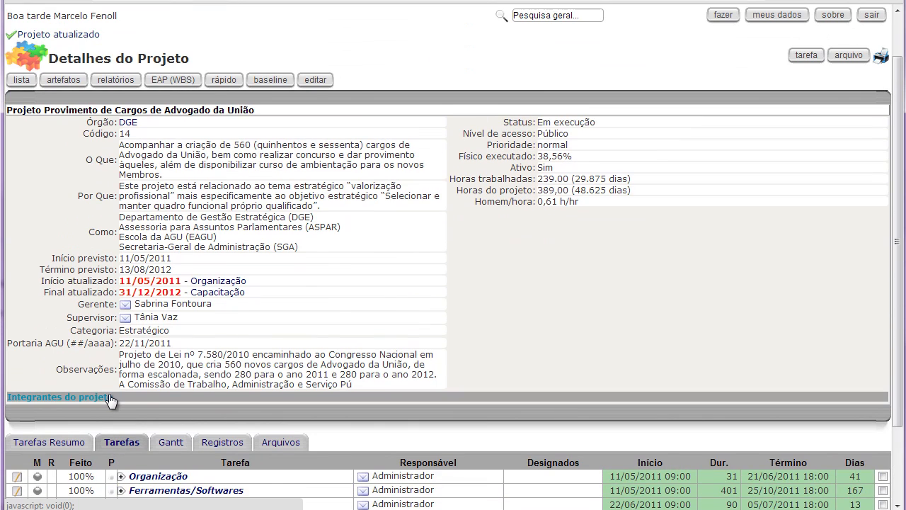
{"action": "scroll", "coordinate": [109, 399], "scroll_direction": "down", "scroll_amount": 3}
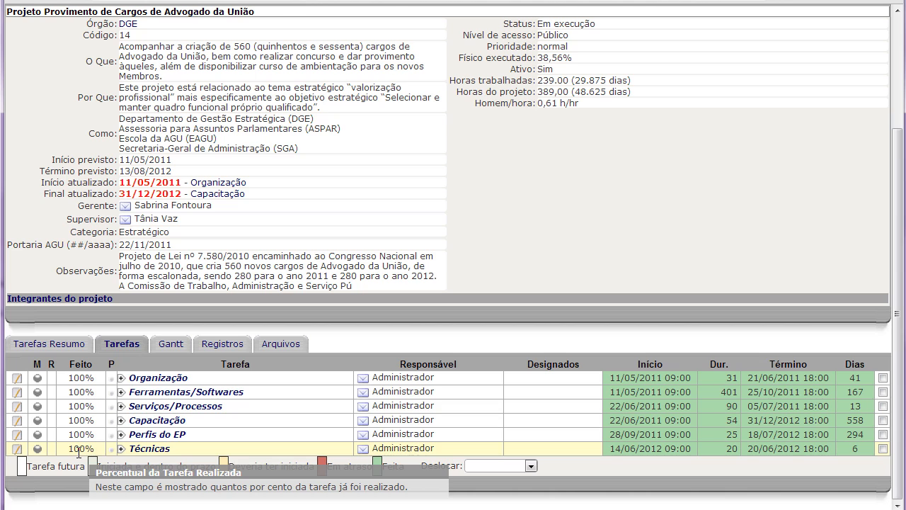
{"action": "mouse_move", "coordinate": [81, 448]}
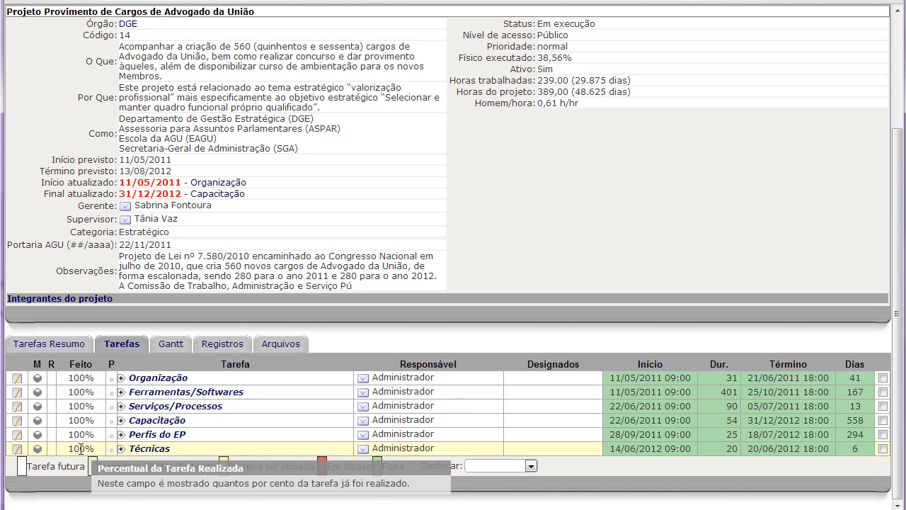
{"action": "scroll", "coordinate": [295, 210], "scroll_direction": "up", "scroll_amount": 5}
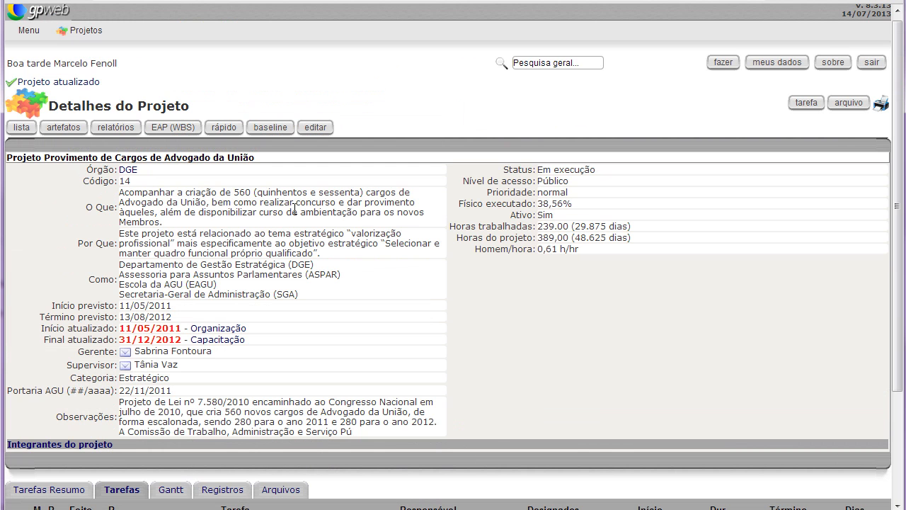